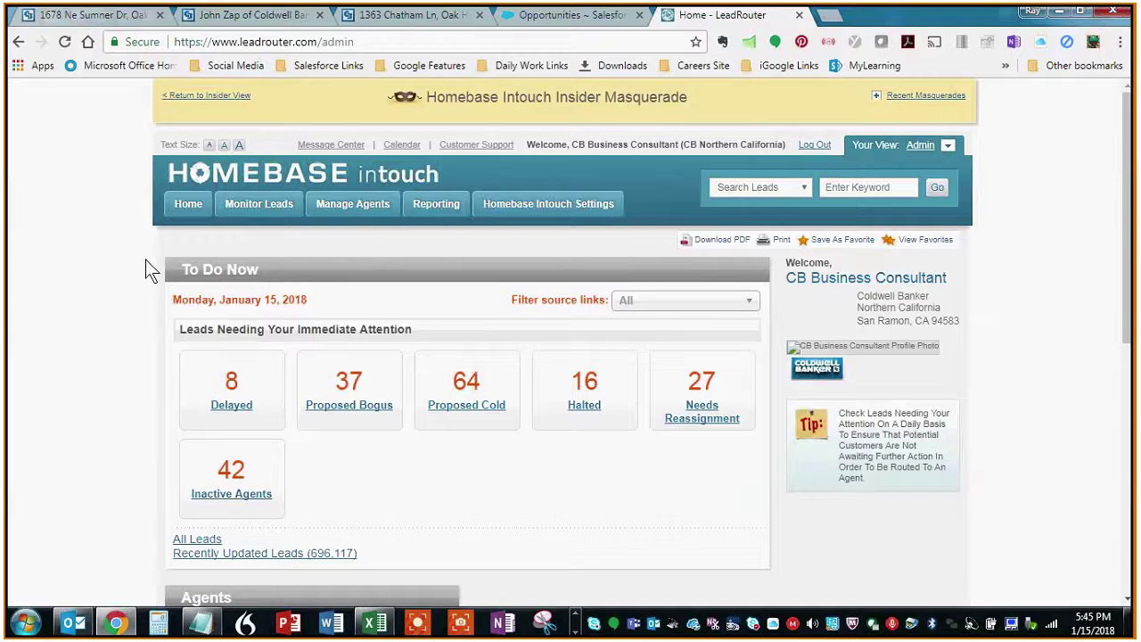
Open the Users page of the Homebase Intouch Settings and highlight the record count above the user table.
mouse_move(569, 219)
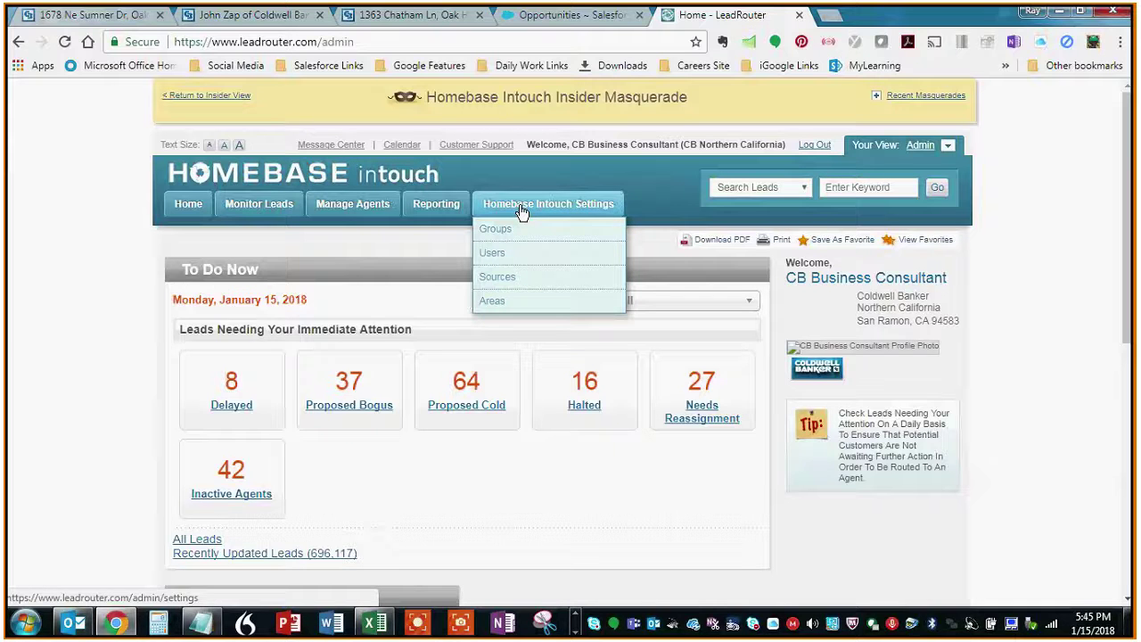
left_click(497, 258)
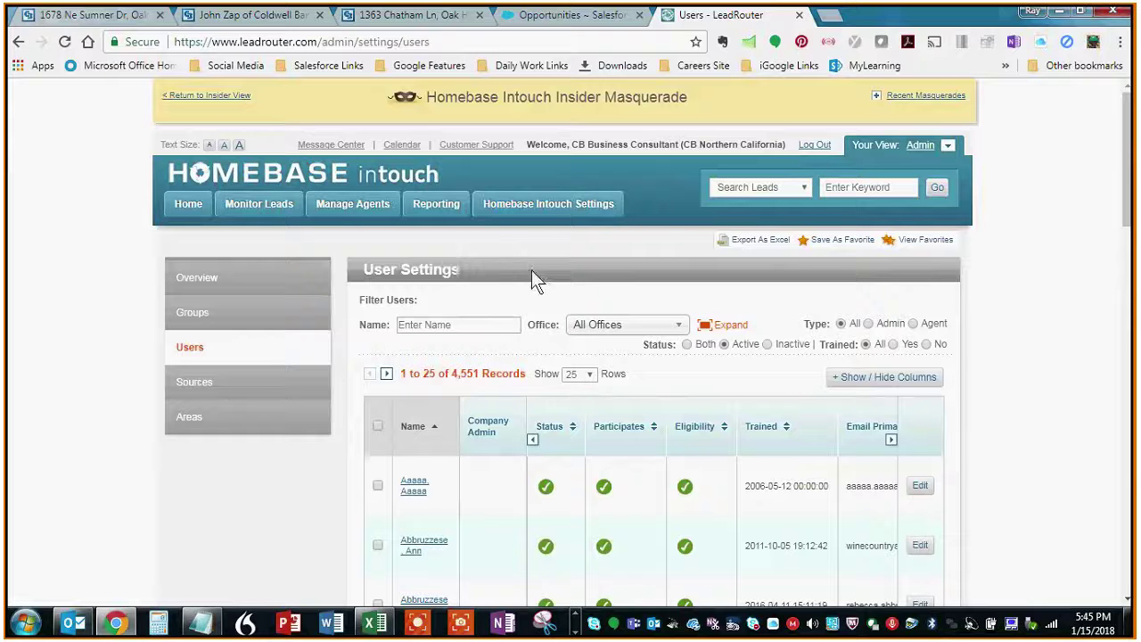
scroll(786, 492, "down", 2)
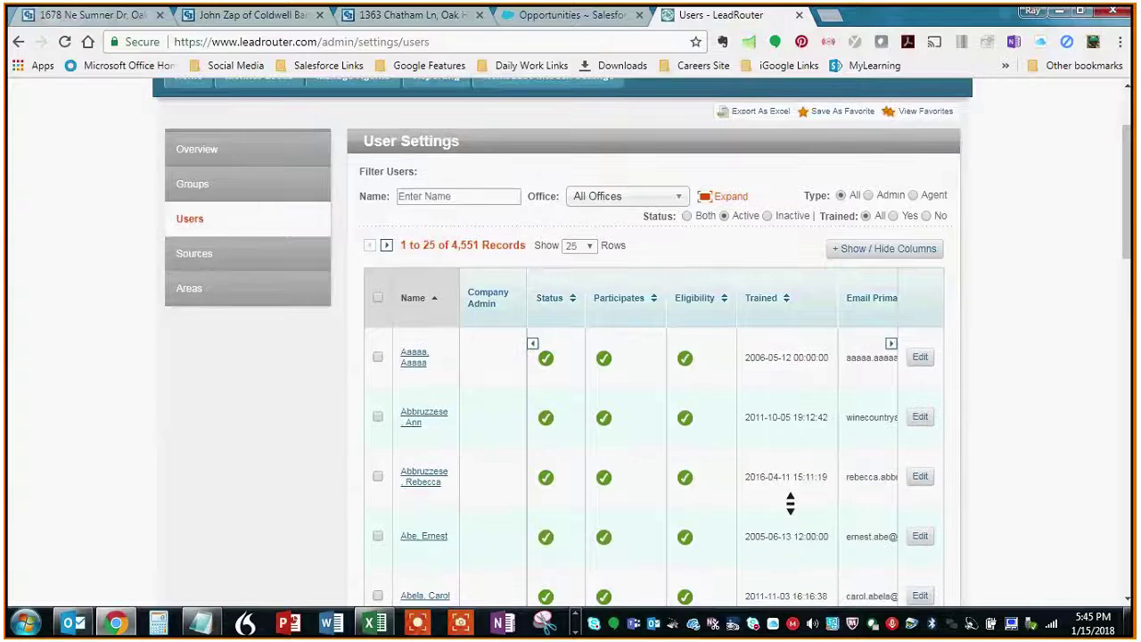
scroll(400, 342, "up", 2)
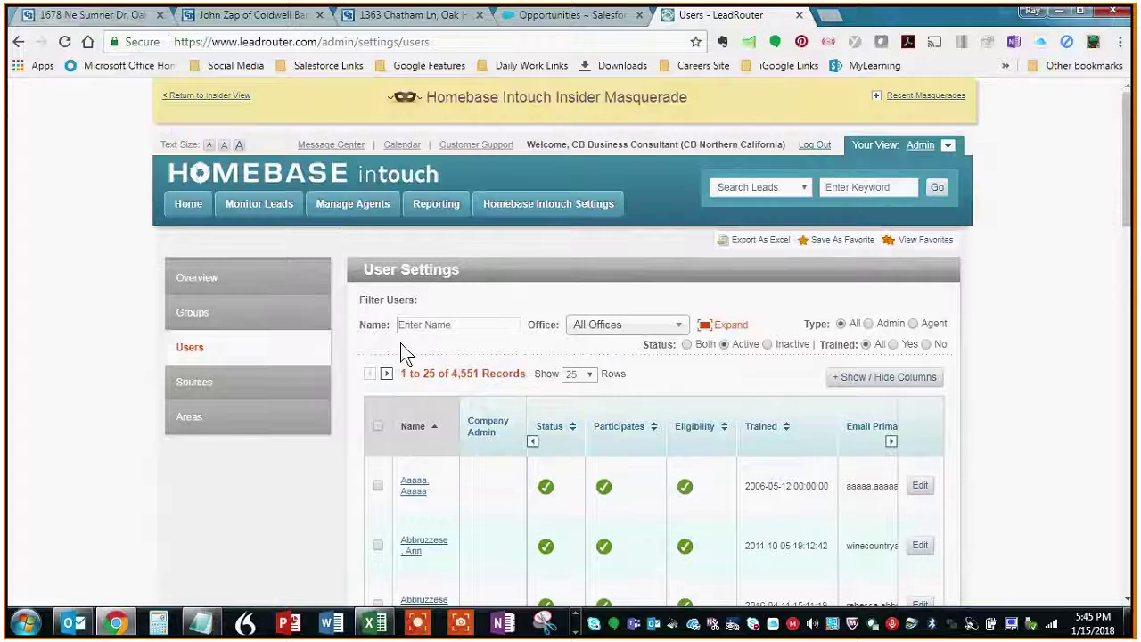
left_click_drag(527, 373, 400, 374)
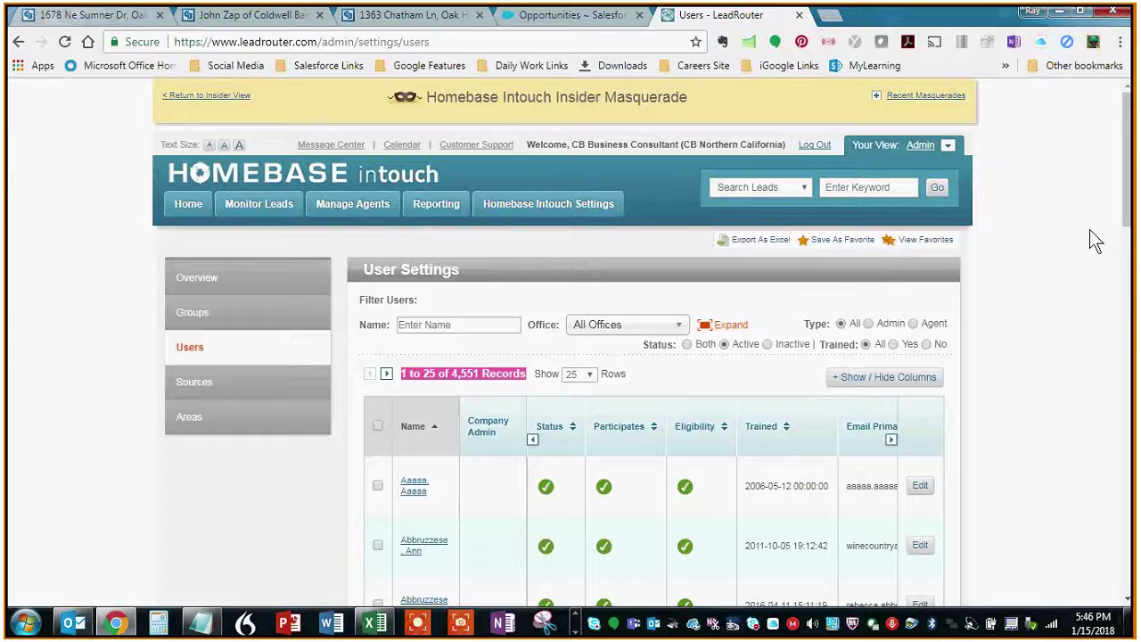
Filter the user list by an agent's last name and look over the columns of the matching rows.
left_click(431, 325)
type("rameri")
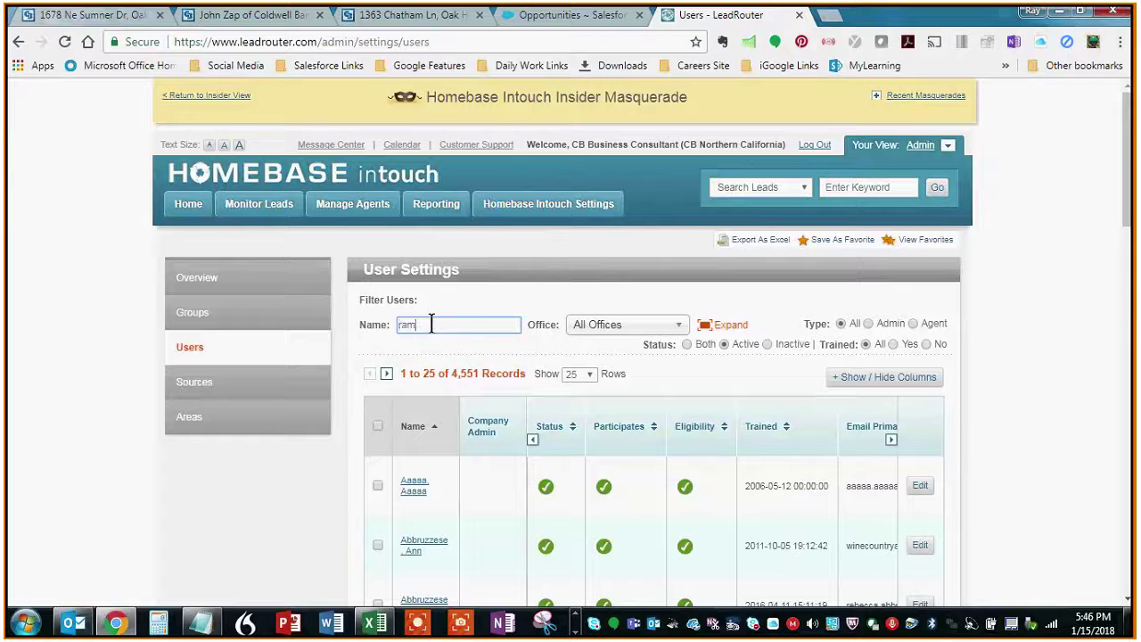
key("BackSpace")
key("BackSpace")
key("BackSpace")
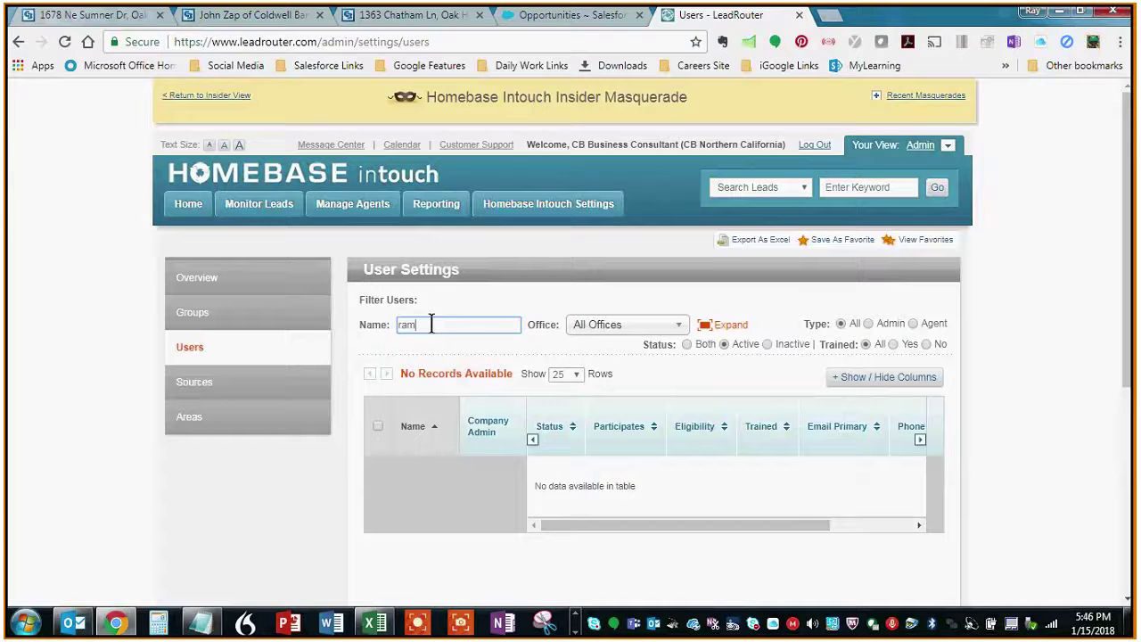
type("irez")
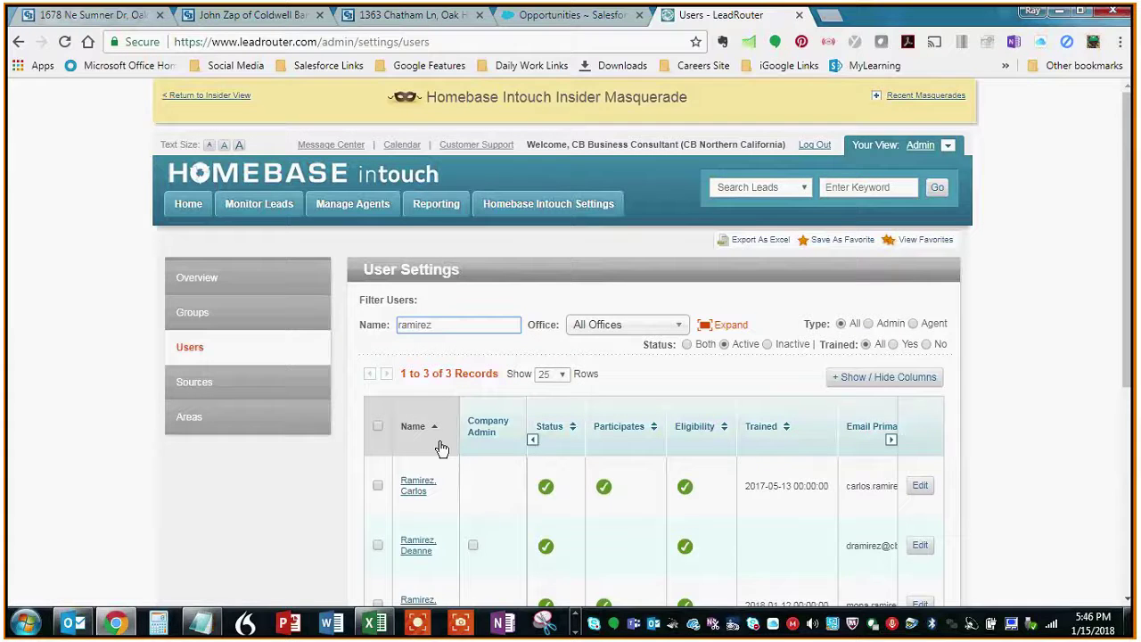
scroll(492, 489, "down", 1)
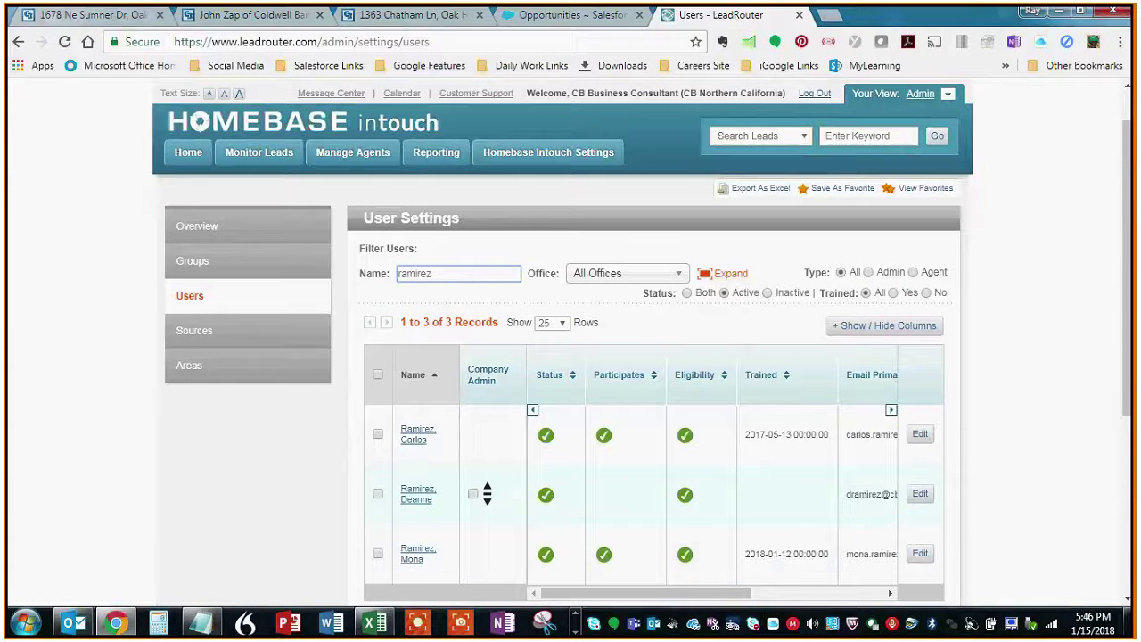
scroll(422, 512, "down", 1)
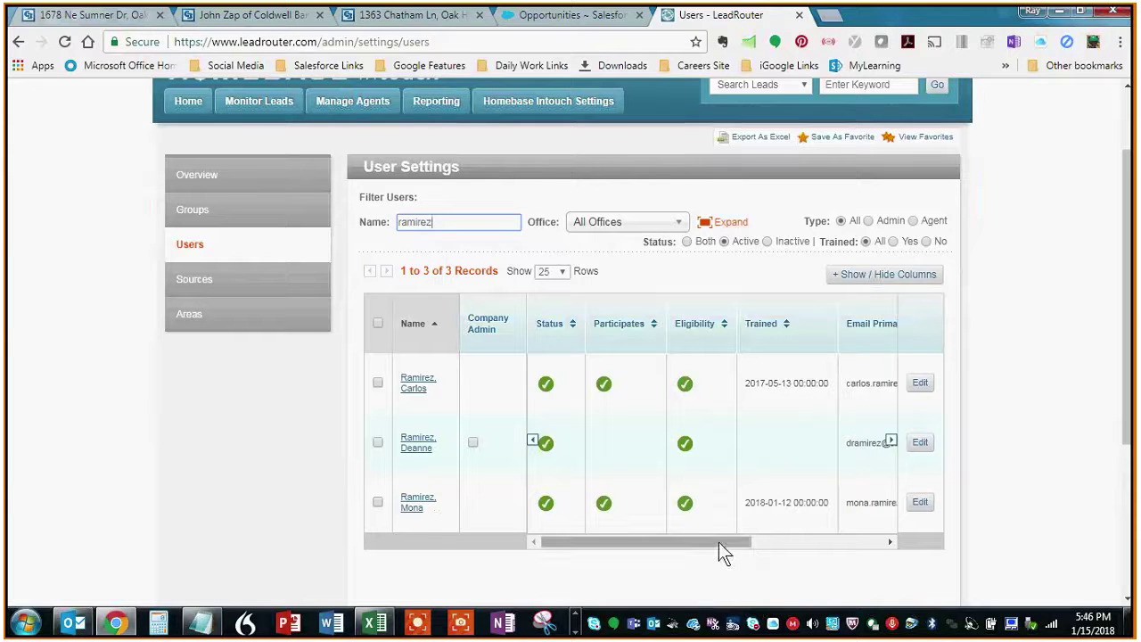
left_click_drag(722, 551, 630, 540)
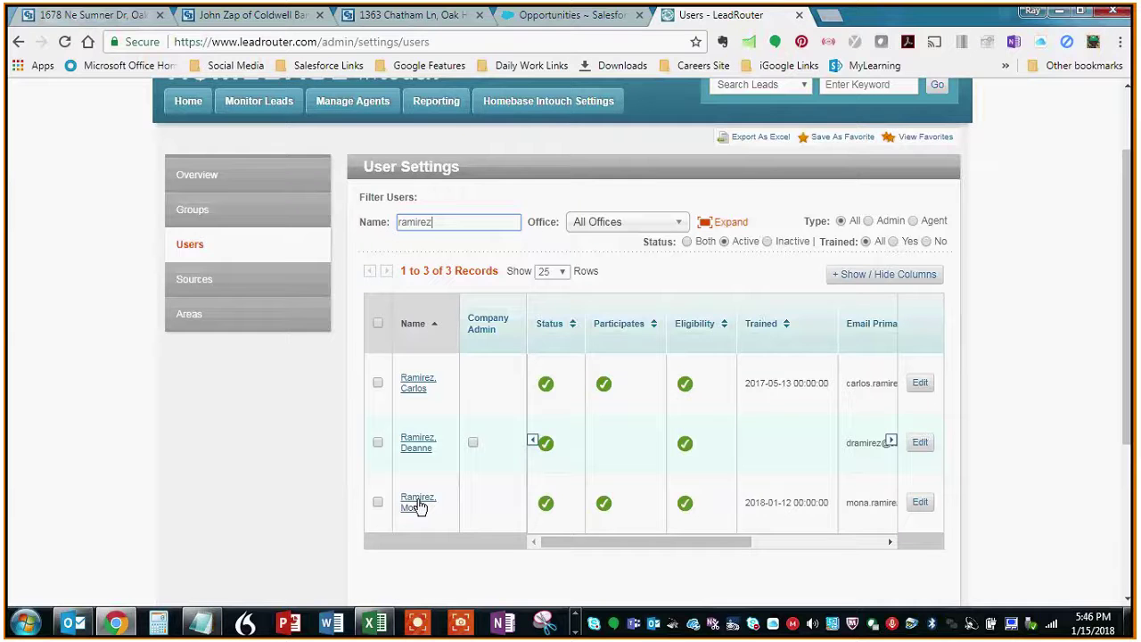
left_click_drag(673, 541, 804, 546)
Clear the name filter to list all active users again.
key("BackSpace")
key("BackSpace")
key("BackSpace")
key("BackSpace")
key("BackSpace")
key("BackSpace")
key("BackSpace")
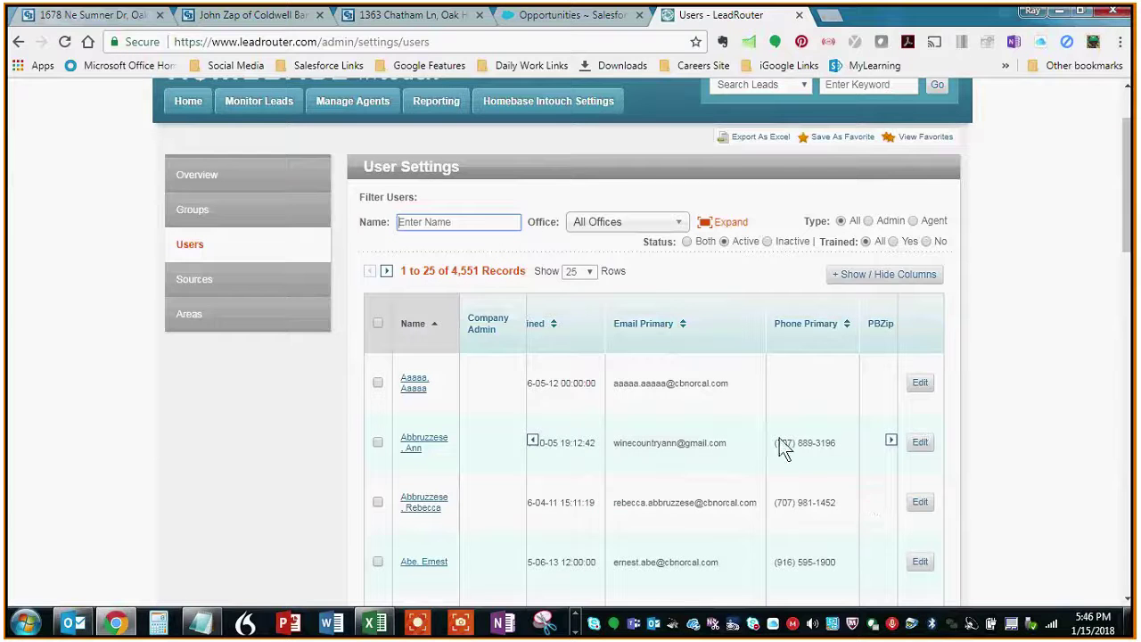
Sort the user table by PBZip in descending order and look through the first page of participants.
scroll(789, 442, "right", 1)
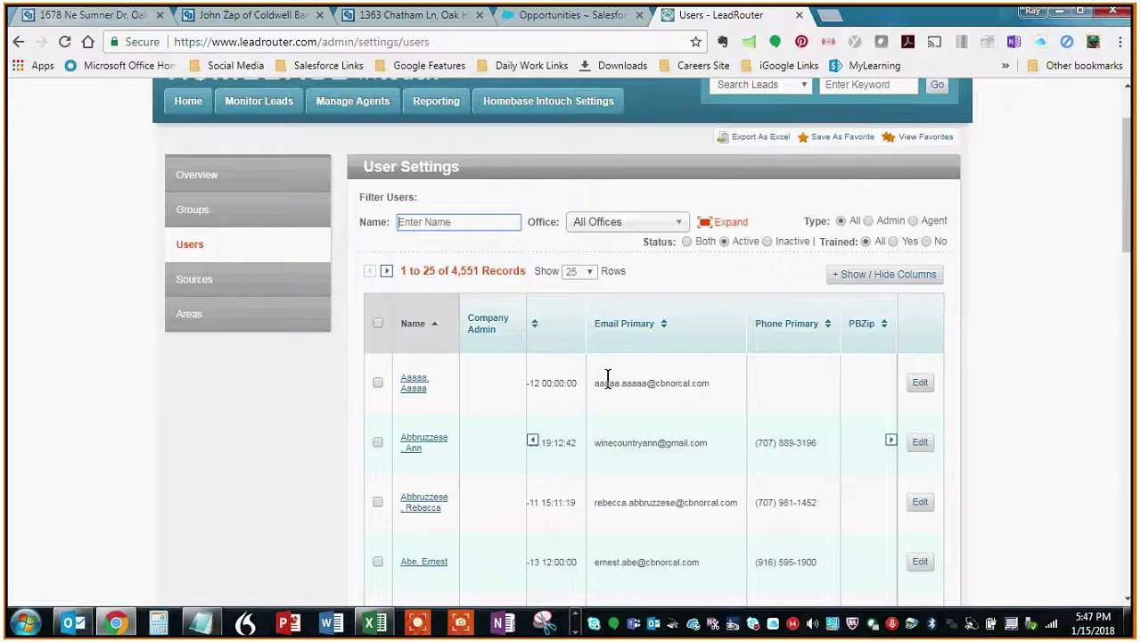
left_click(885, 326)
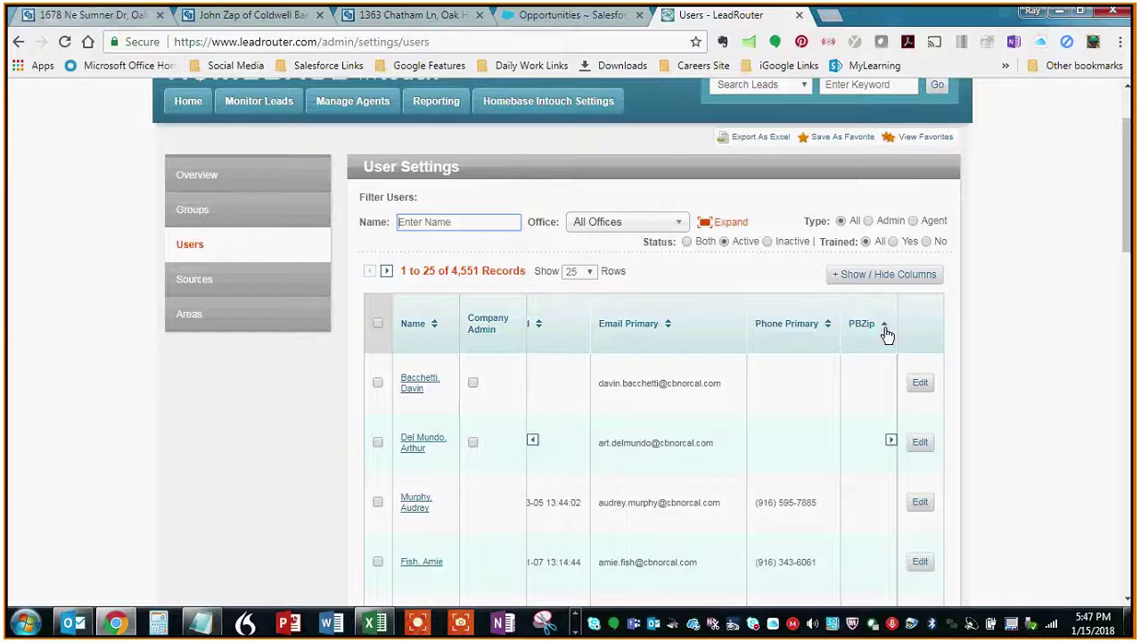
left_click(886, 330)
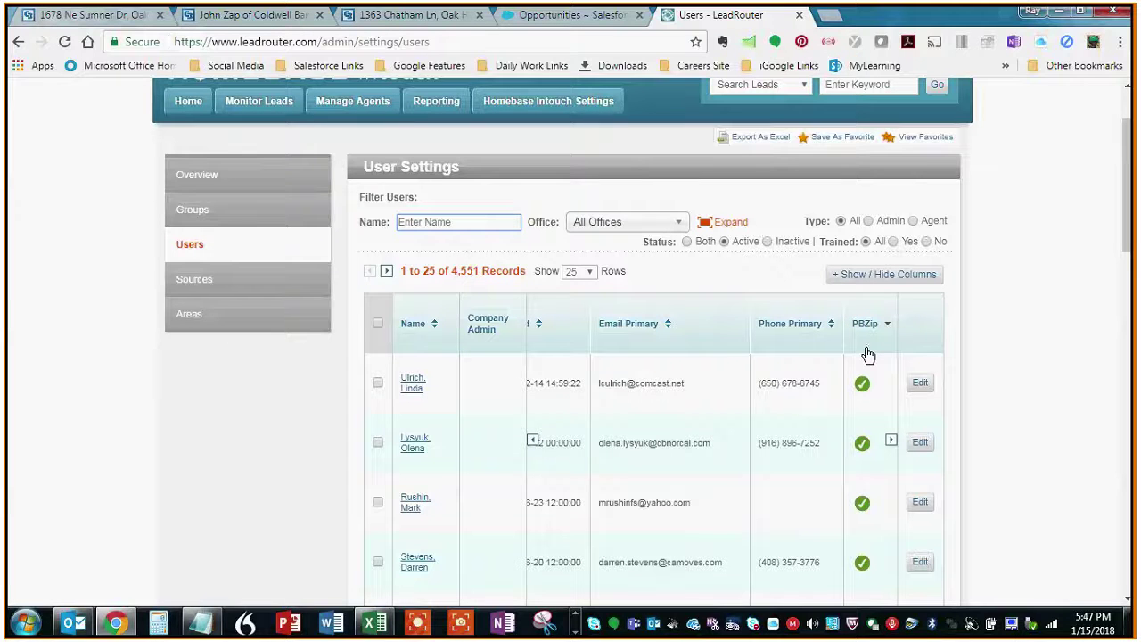
scroll(695, 499, "down", 3)
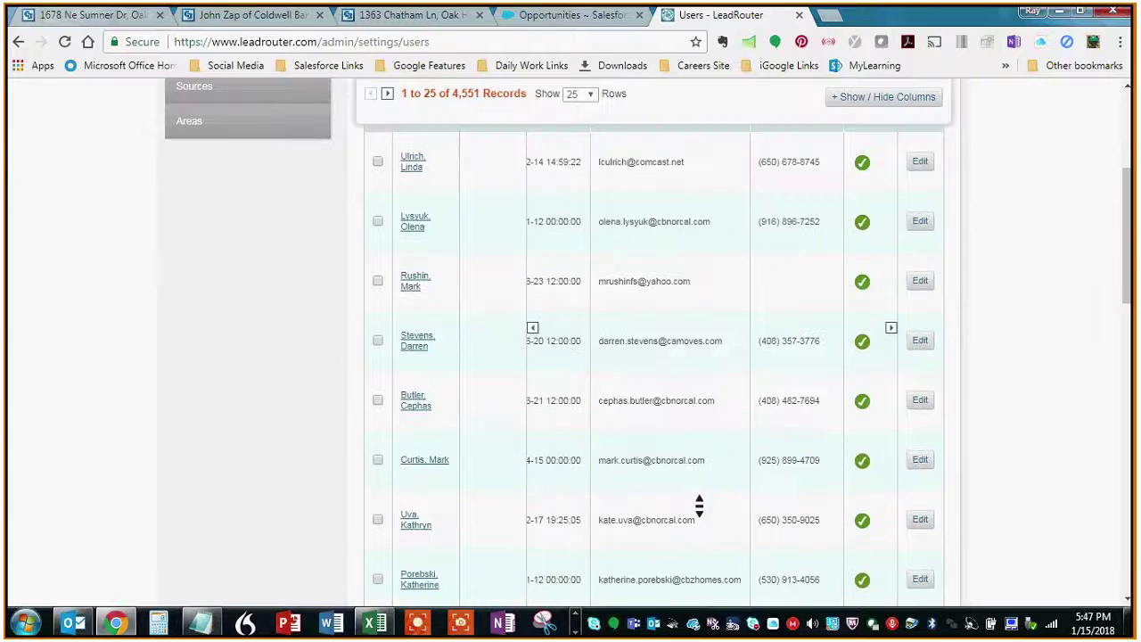
scroll(698, 506, "down", 13)
scroll(698, 505, "up", 16)
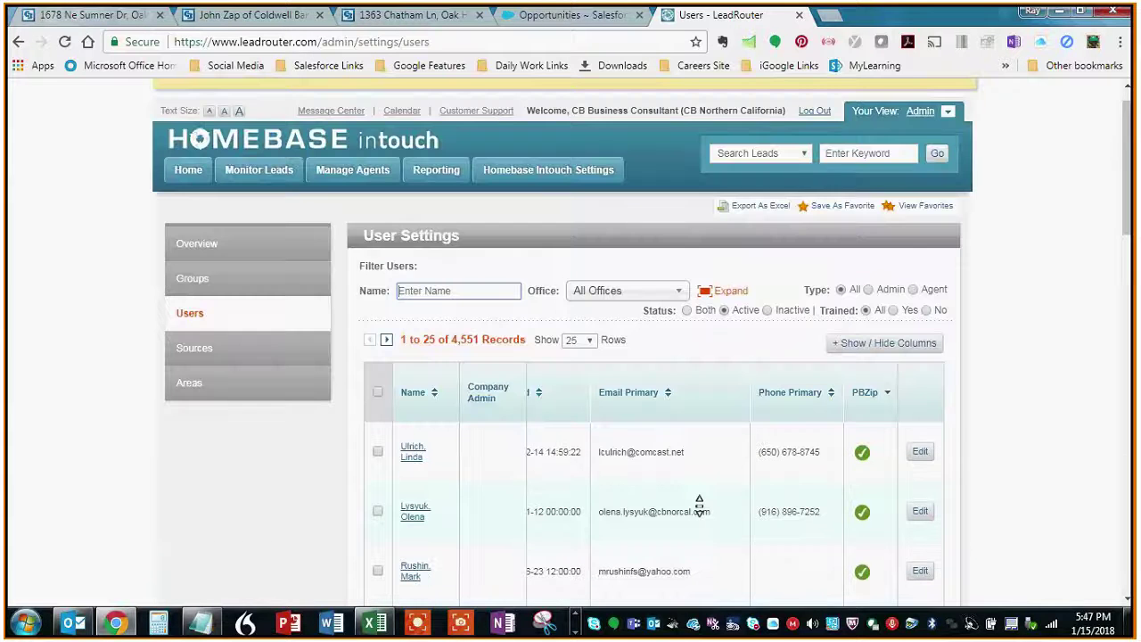
Set the user table to show 100 rows per page and look through the longer list.
scroll(596, 380, "up", 1)
left_click(590, 373)
left_click(581, 433)
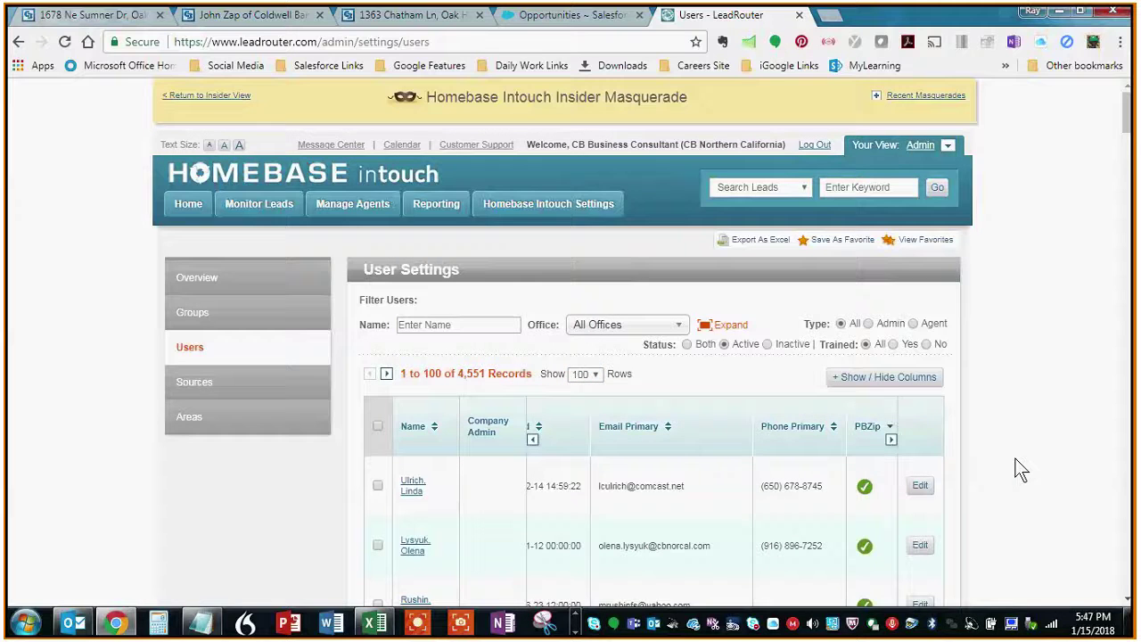
scroll(1021, 471, "down", 3)
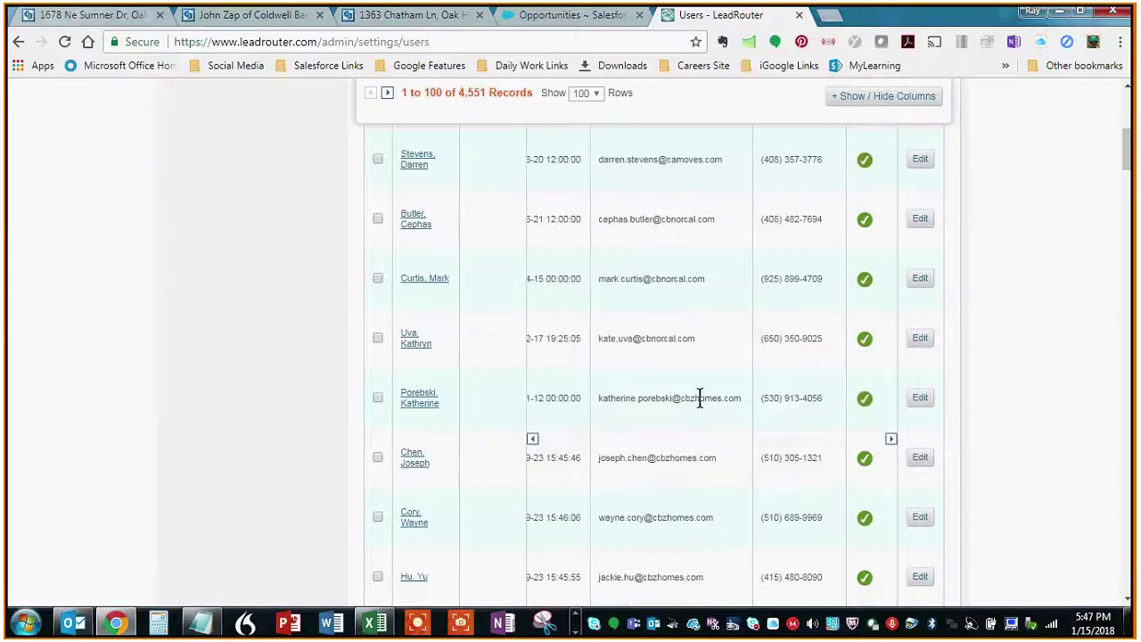
middle_click(1016, 336)
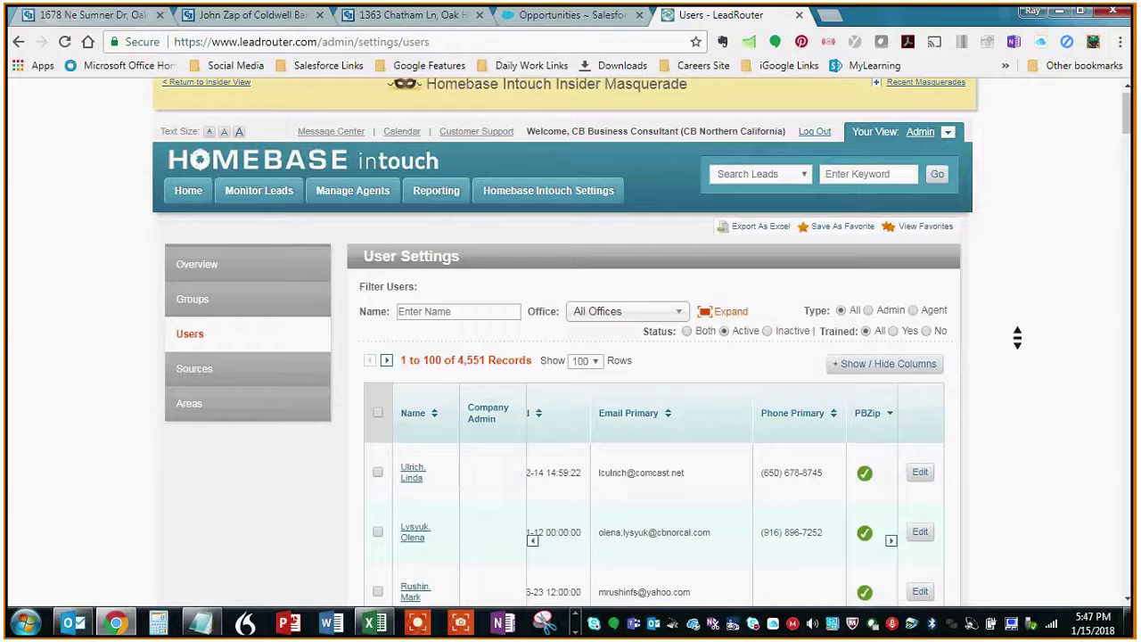
middle_click(1022, 354)
Review the Status, Participates, Eligibility and Trained columns, and filter the list to users with Trained set to No.
scroll(669, 517, "left", 3)
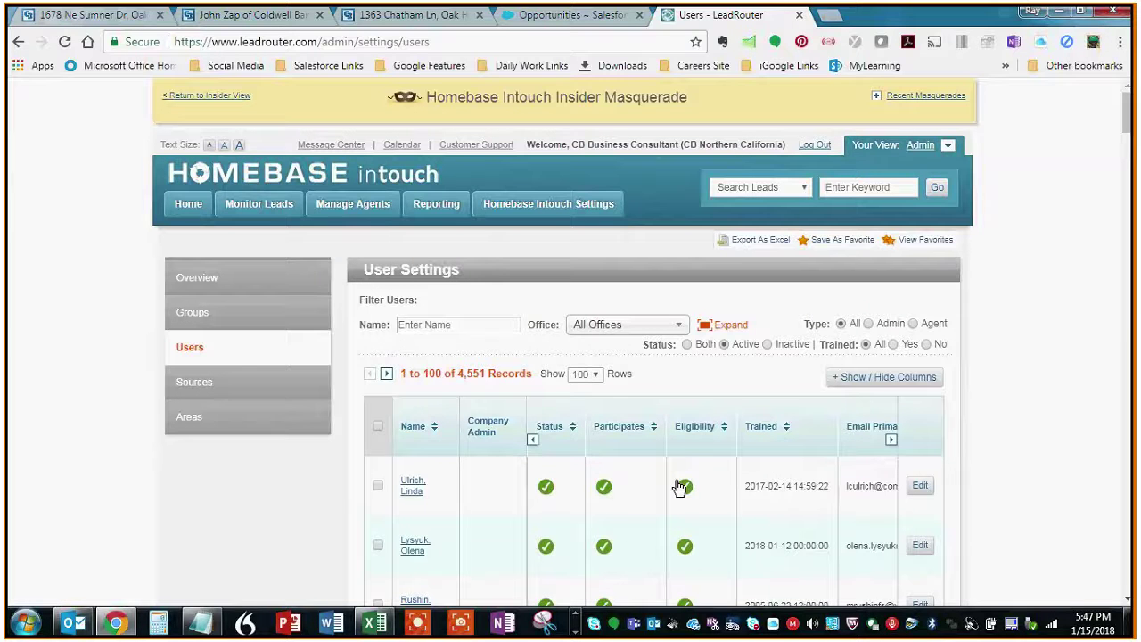
middle_click(805, 533)
scroll(805, 533, "up", 1)
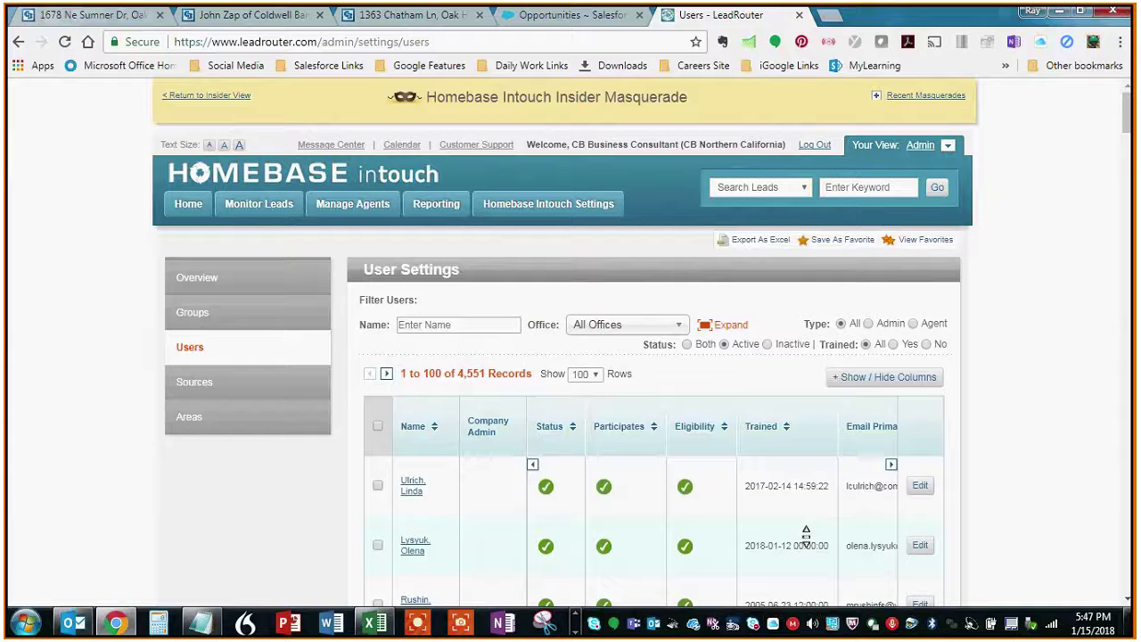
left_click(783, 506)
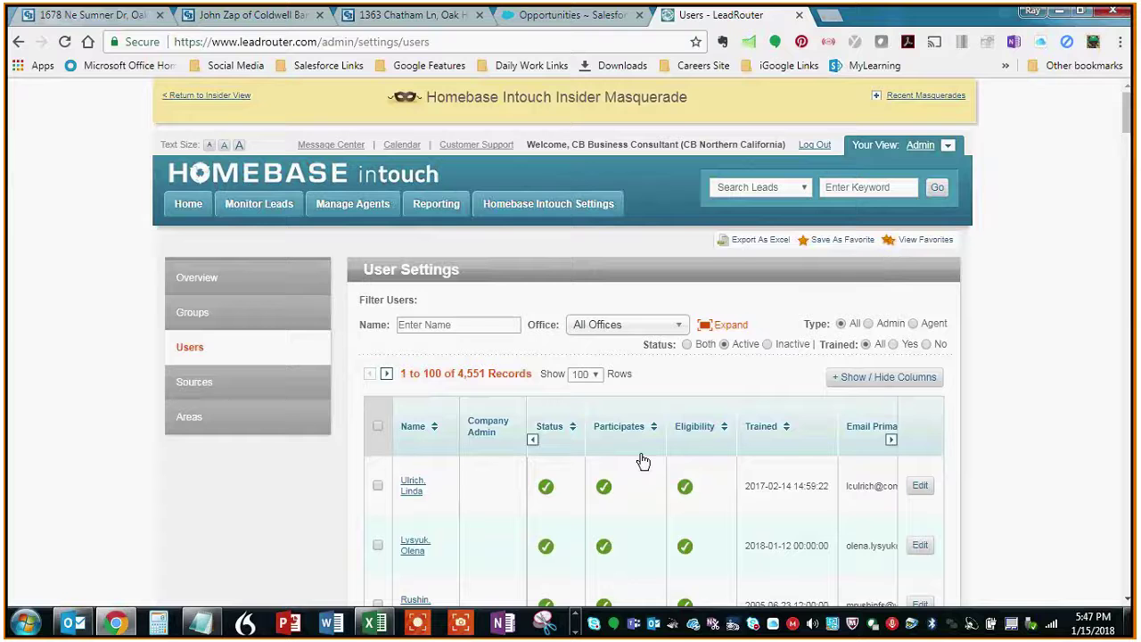
middle_click(1034, 380)
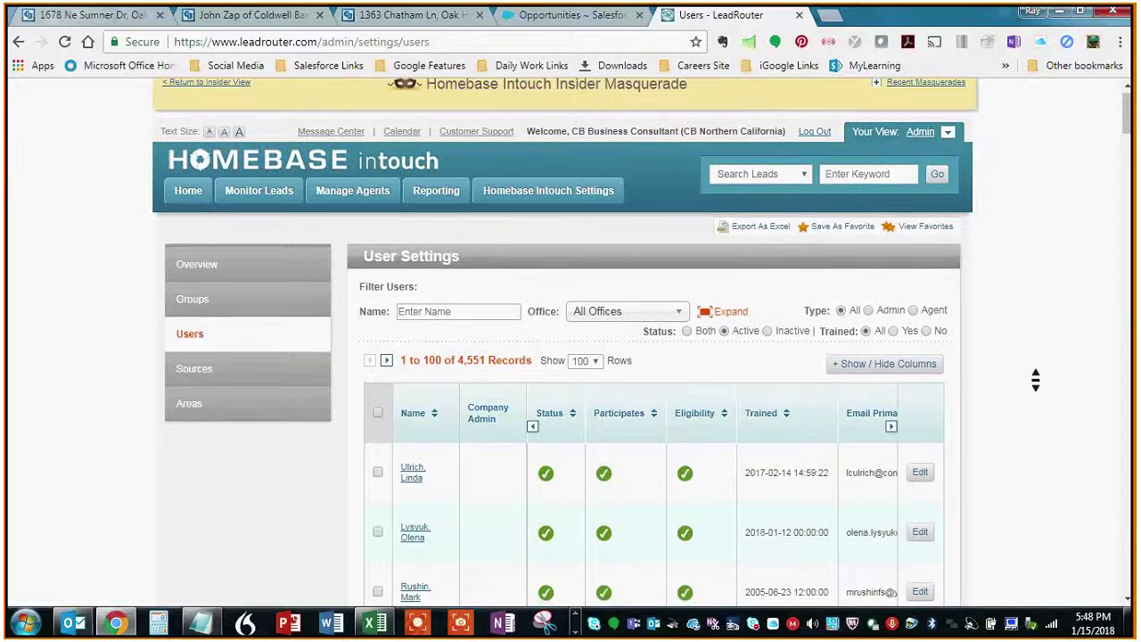
left_click(1032, 371)
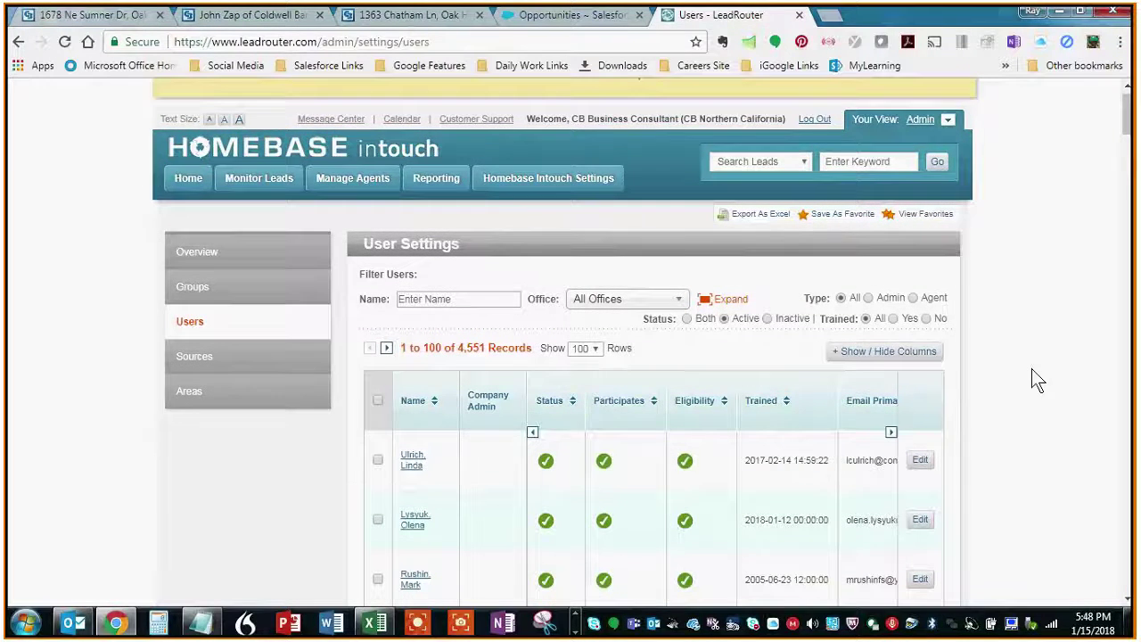
scroll(1031, 368, "down", 1)
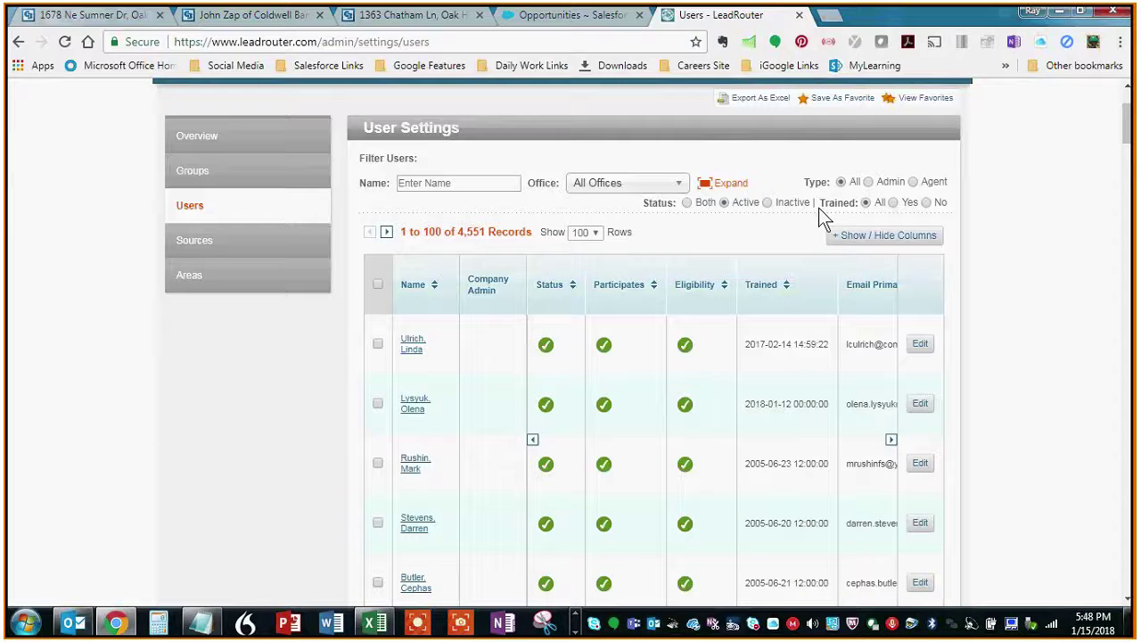
left_click(926, 203)
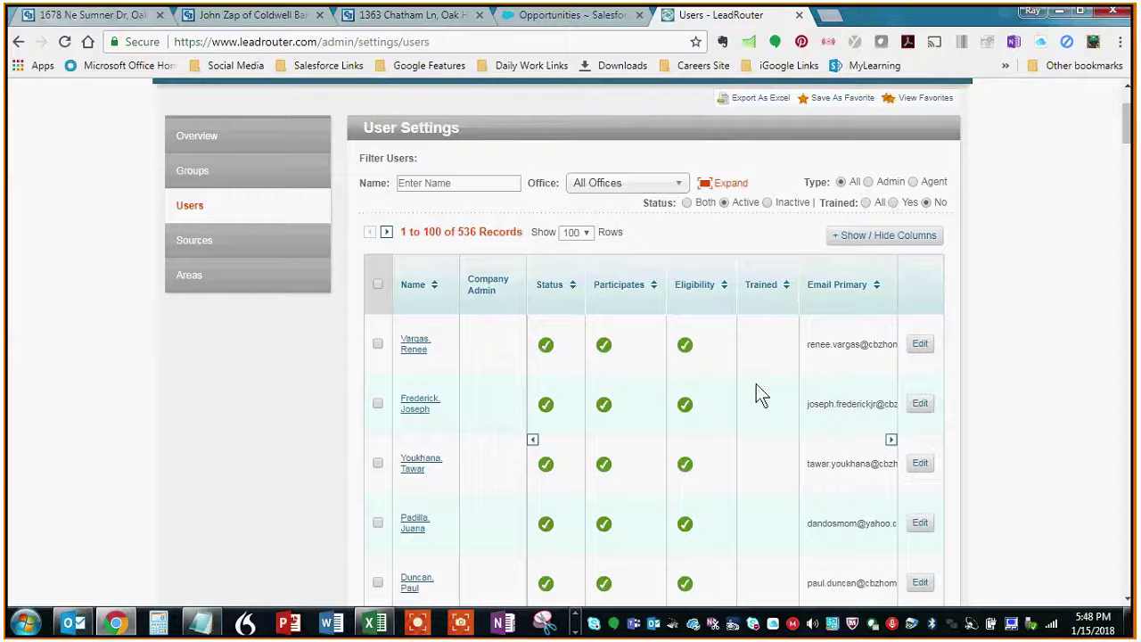
Look through the untrained users' PBZip column to examine where the PBZip participants end.
scroll(743, 411, "right", 3)
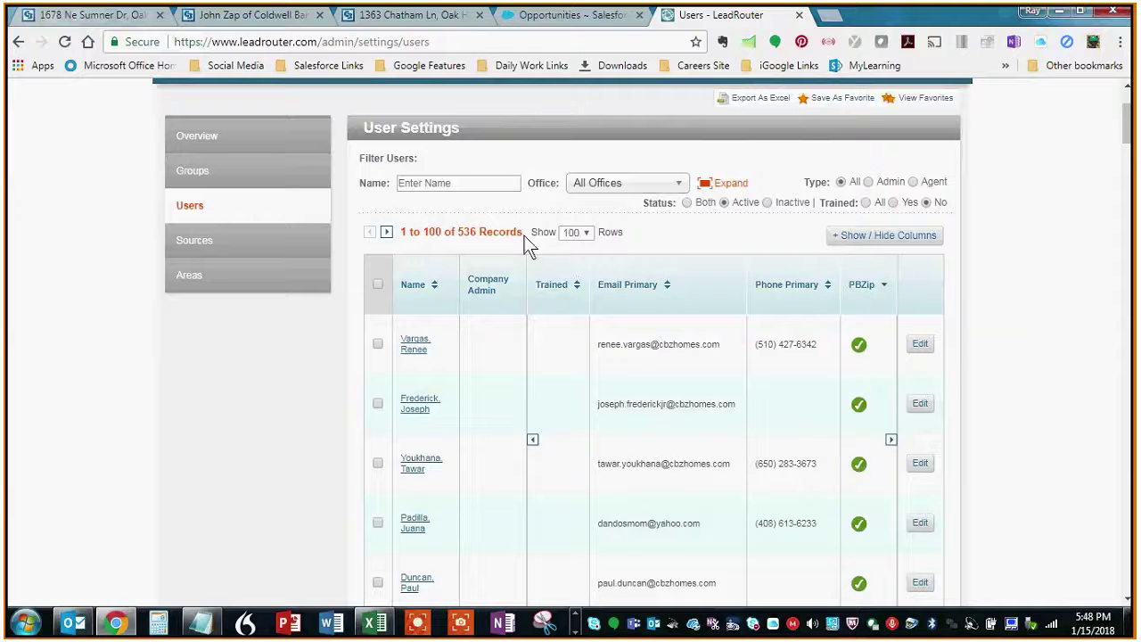
middle_click(1054, 381)
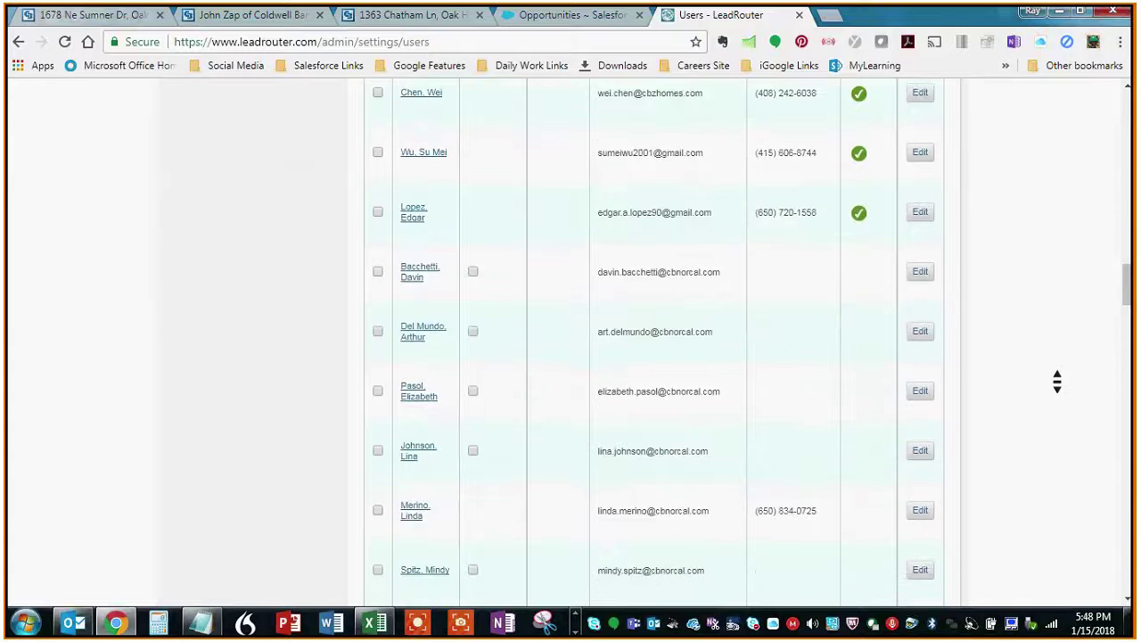
left_click(1055, 381)
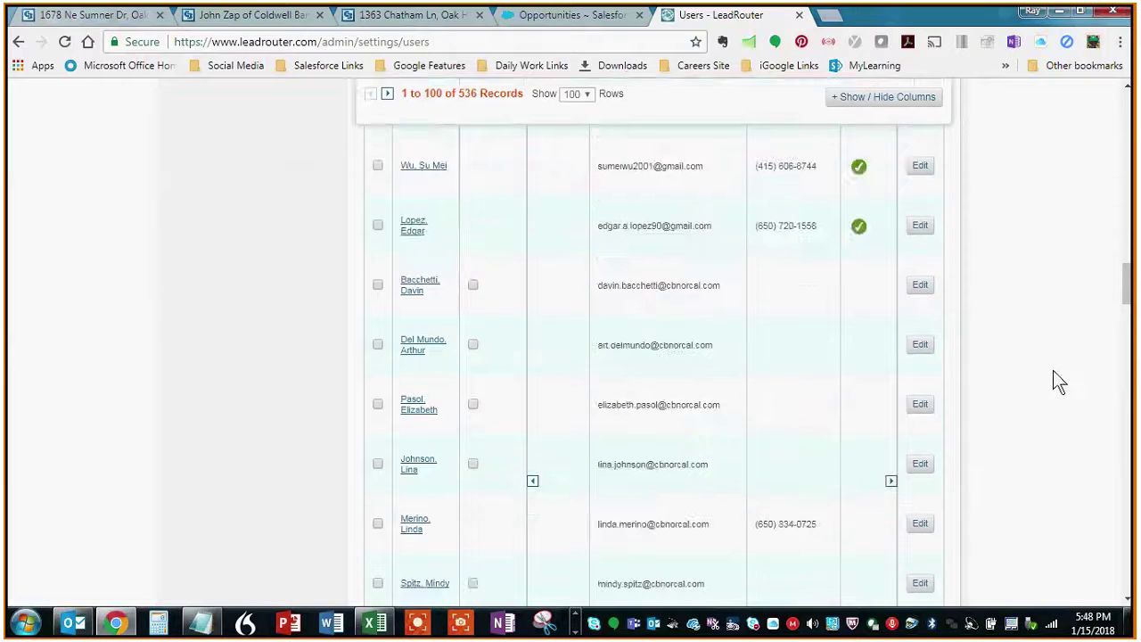
middle_click(972, 267)
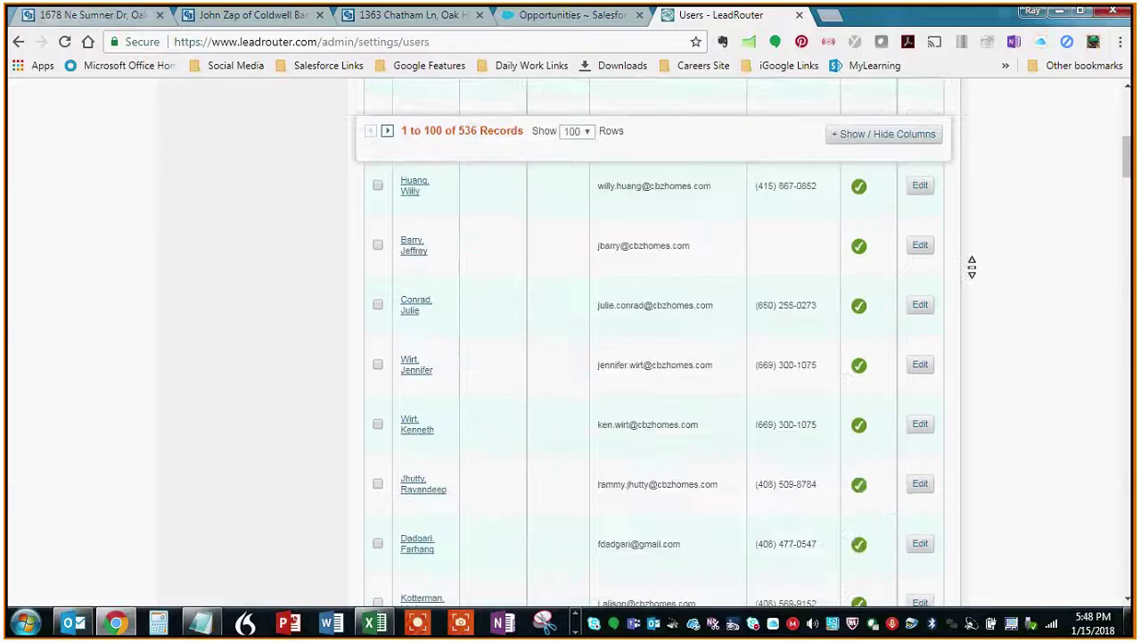
left_click(983, 270)
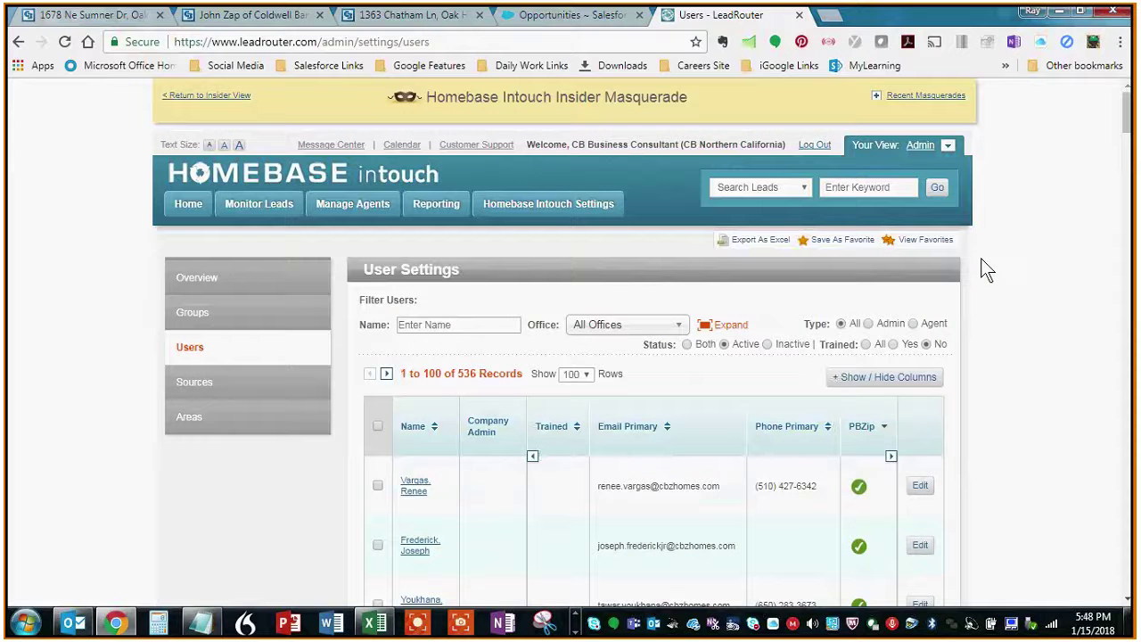
Open the first listed untrained user's record, examine the General status, flags and PBZip settings, and close it without changes.
middle_click(1010, 349)
left_click(1015, 349)
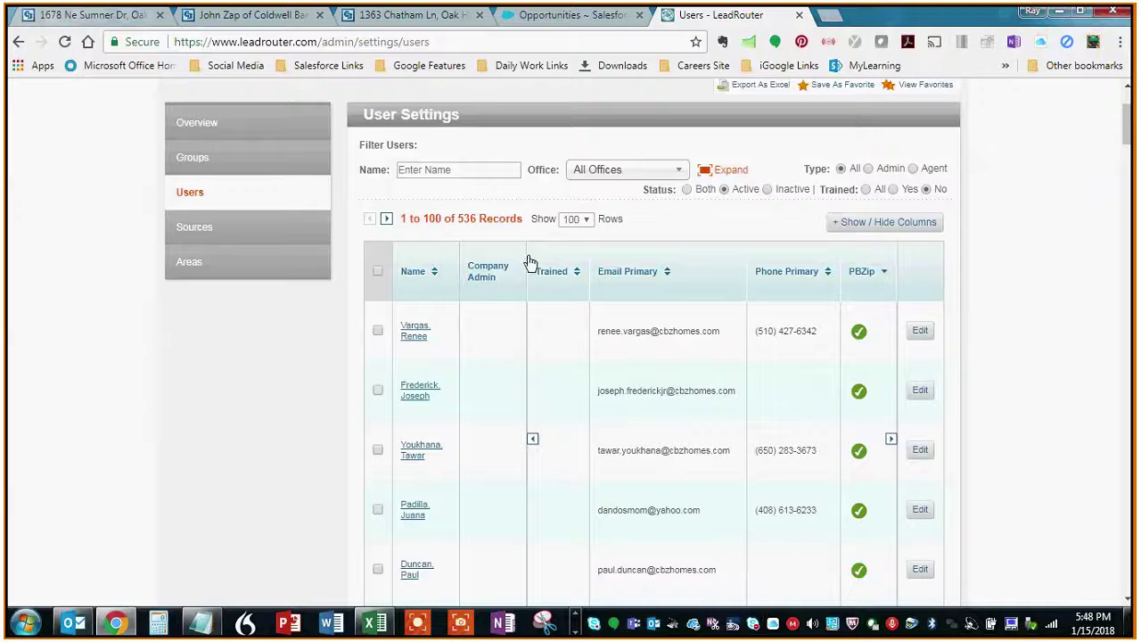
left_click(415, 339)
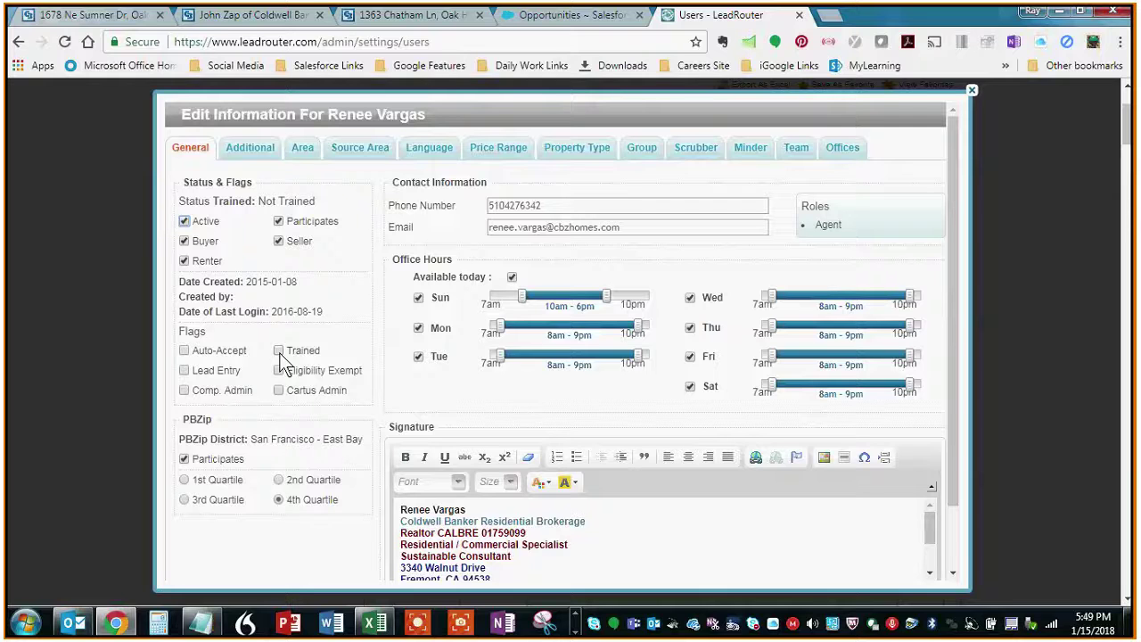
left_click(973, 91)
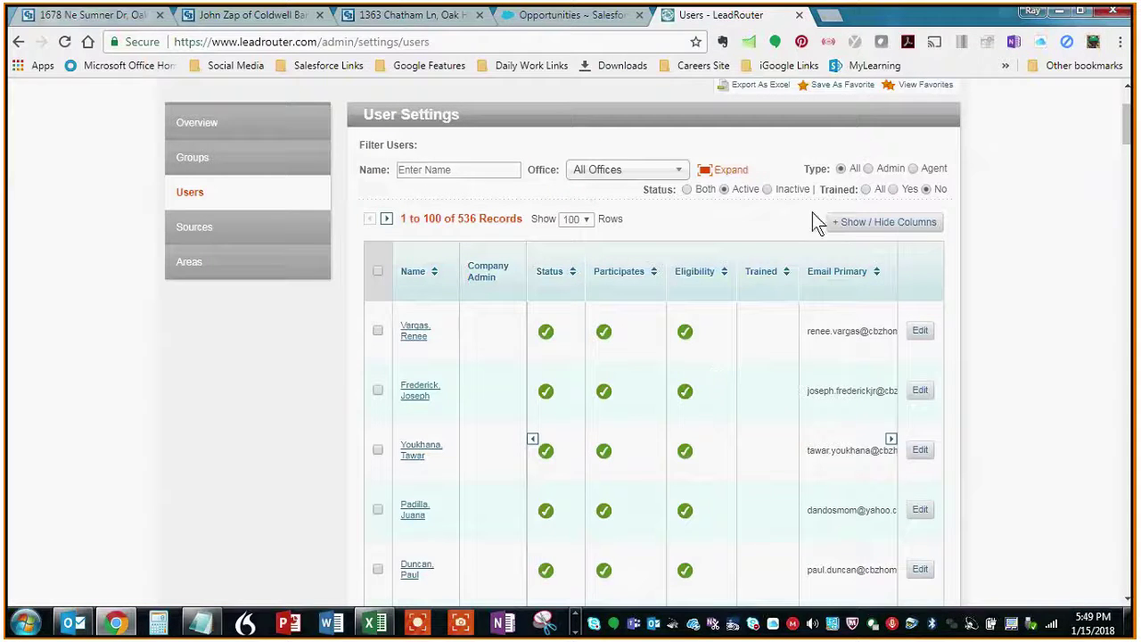
Set the Trained filter back to All and look through the users' Trained dates and PBZip column.
left_click(866, 189)
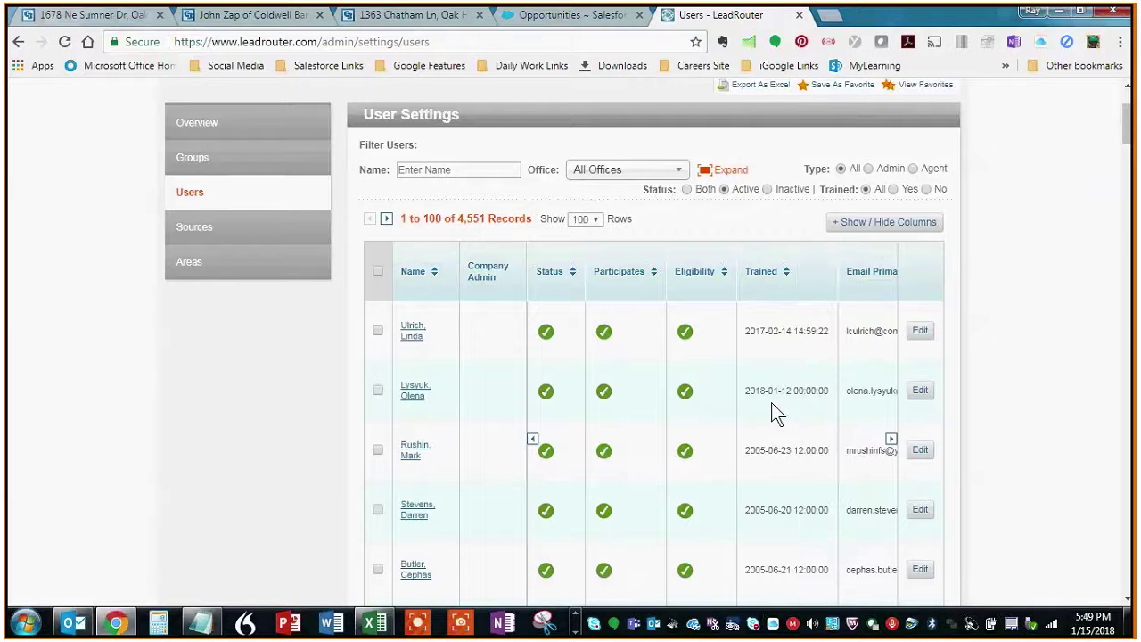
scroll(789, 389, "right", 5)
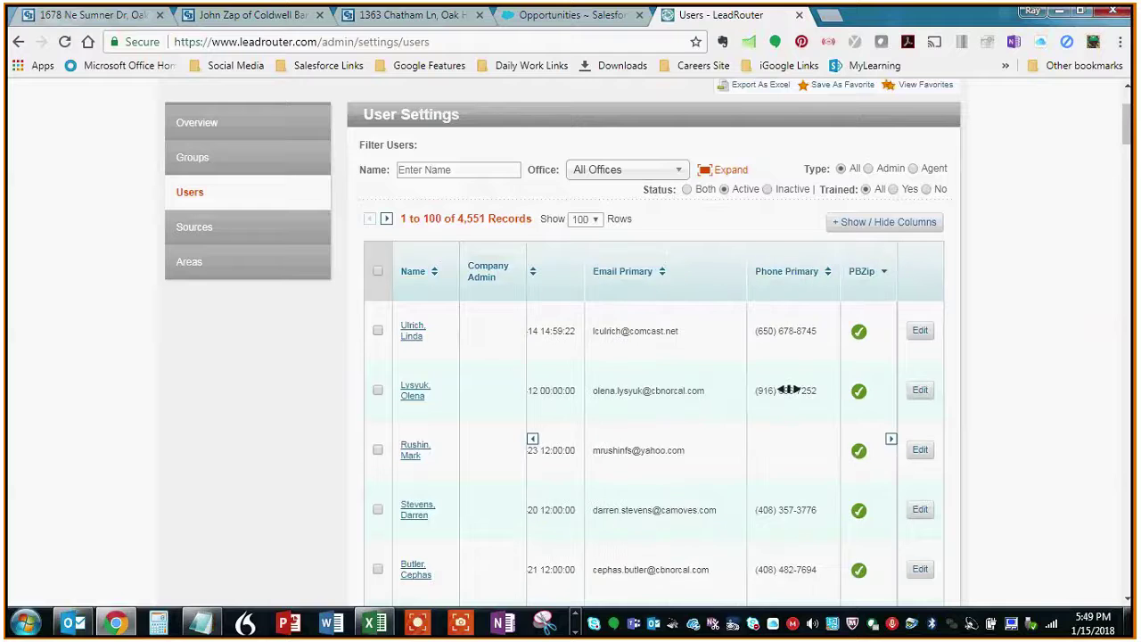
scroll(789, 389, "left", 5)
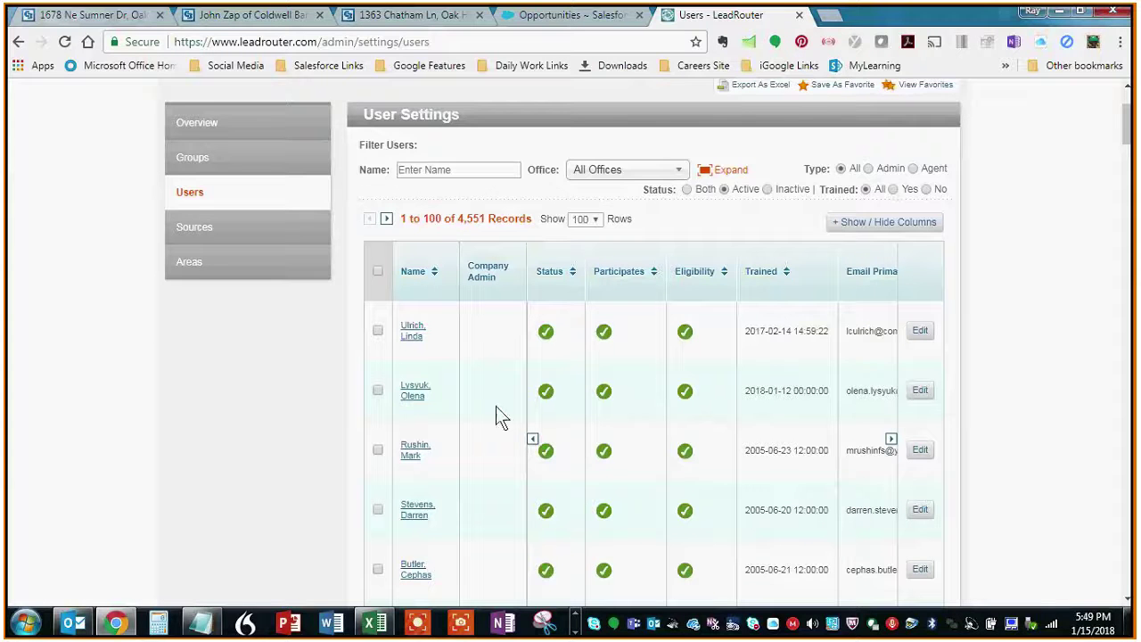
scroll(499, 414, "down", 5)
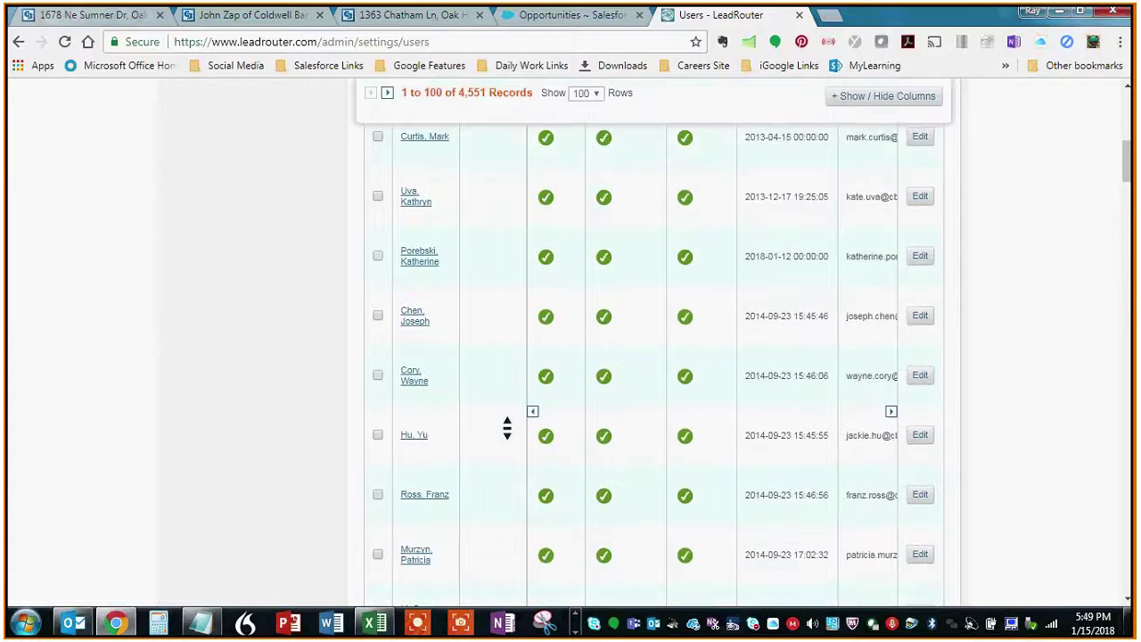
scroll(506, 429, "up", 8)
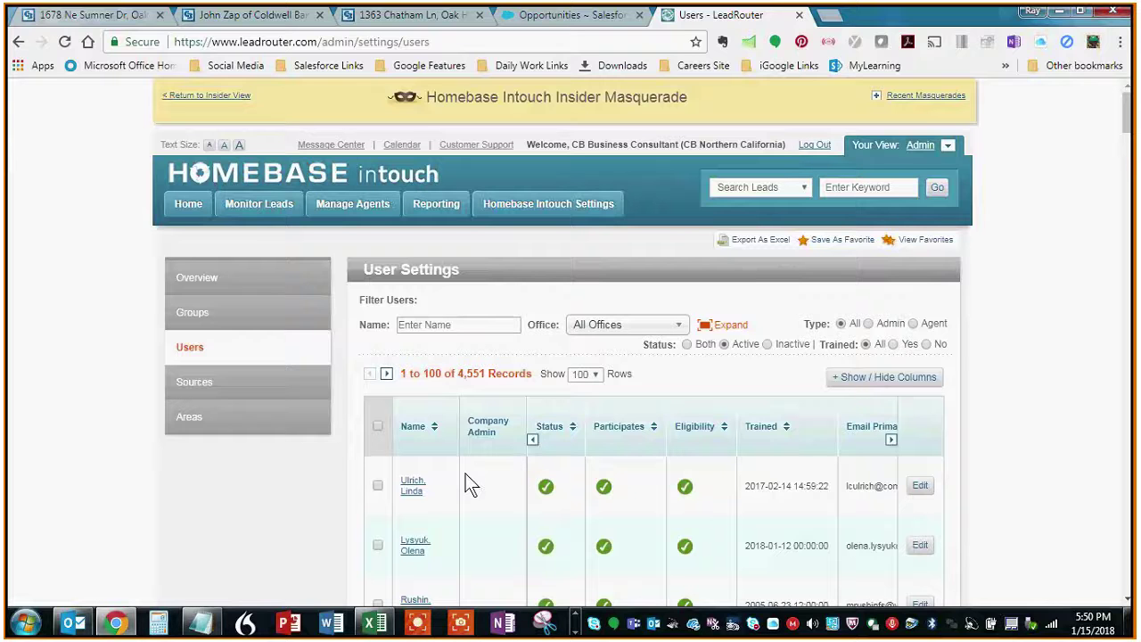
Filter the users by the first listed agent's surname, open that record, examine its General settings, and close it without changes.
left_click(437, 326)
type("ul")
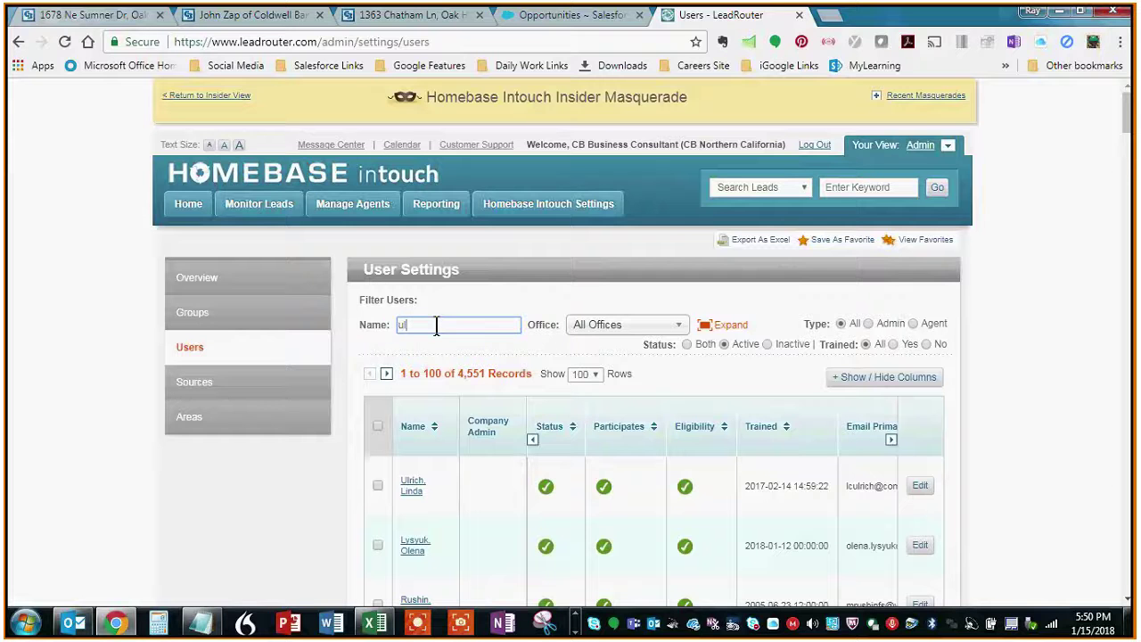
type("rich")
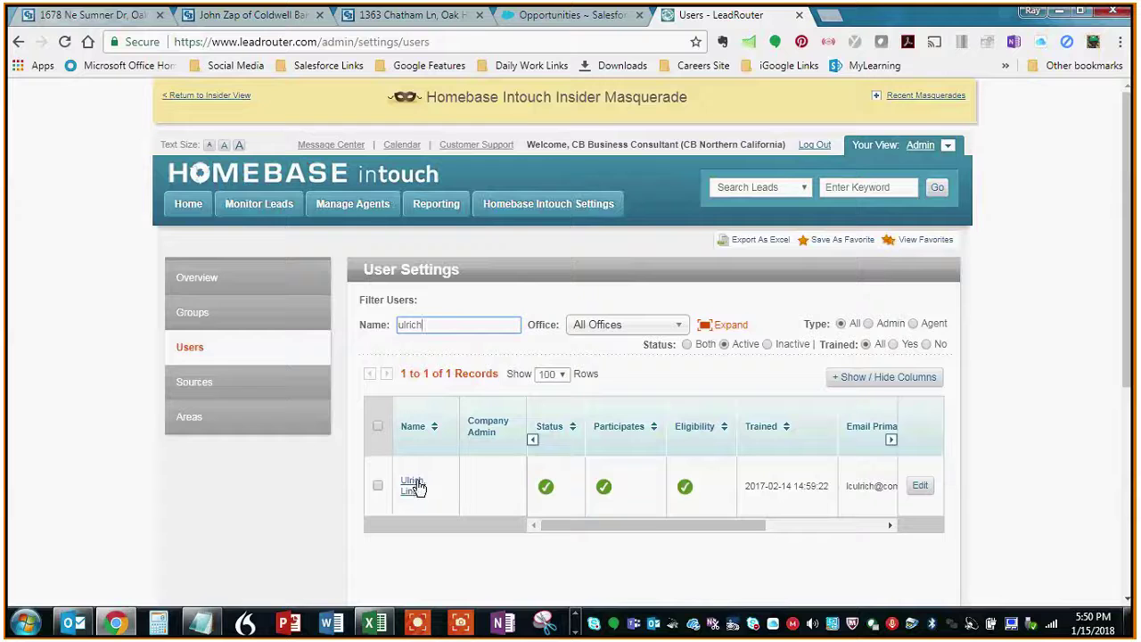
left_click(416, 486)
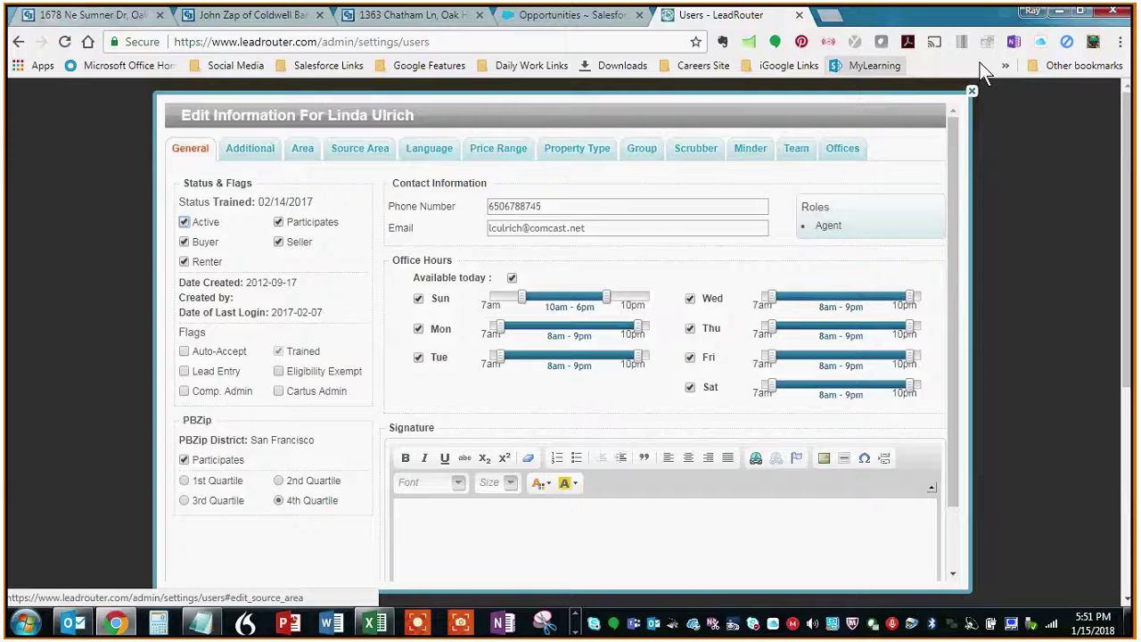
left_click(971, 90)
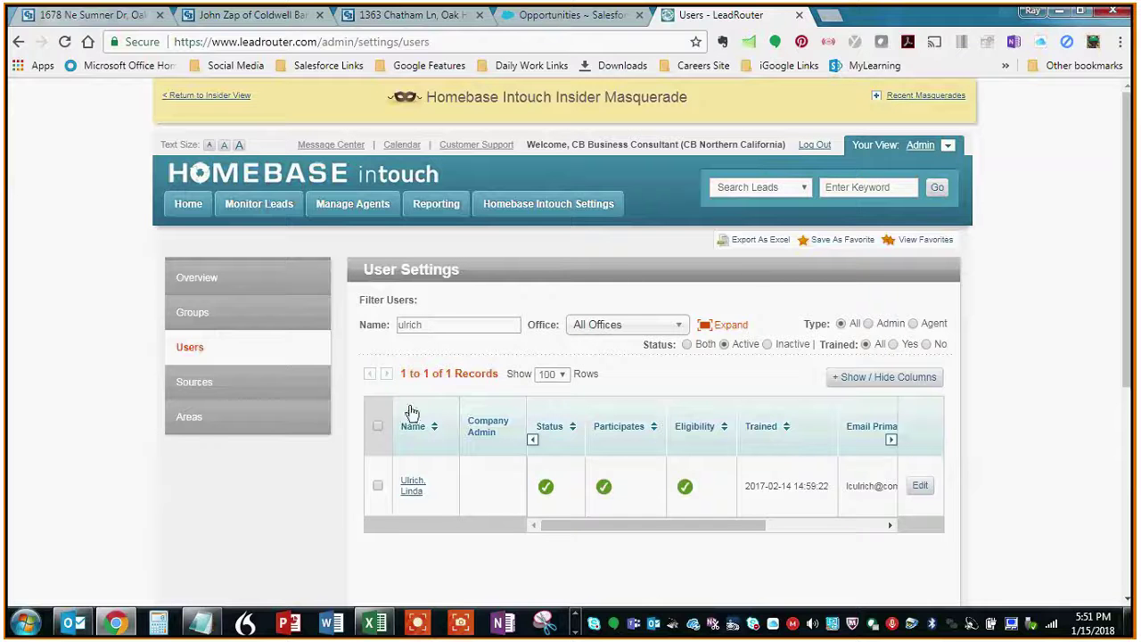
Reload the Users settings list, filter it by the same agent's surname, and reopen that agent's record.
mouse_move(599, 219)
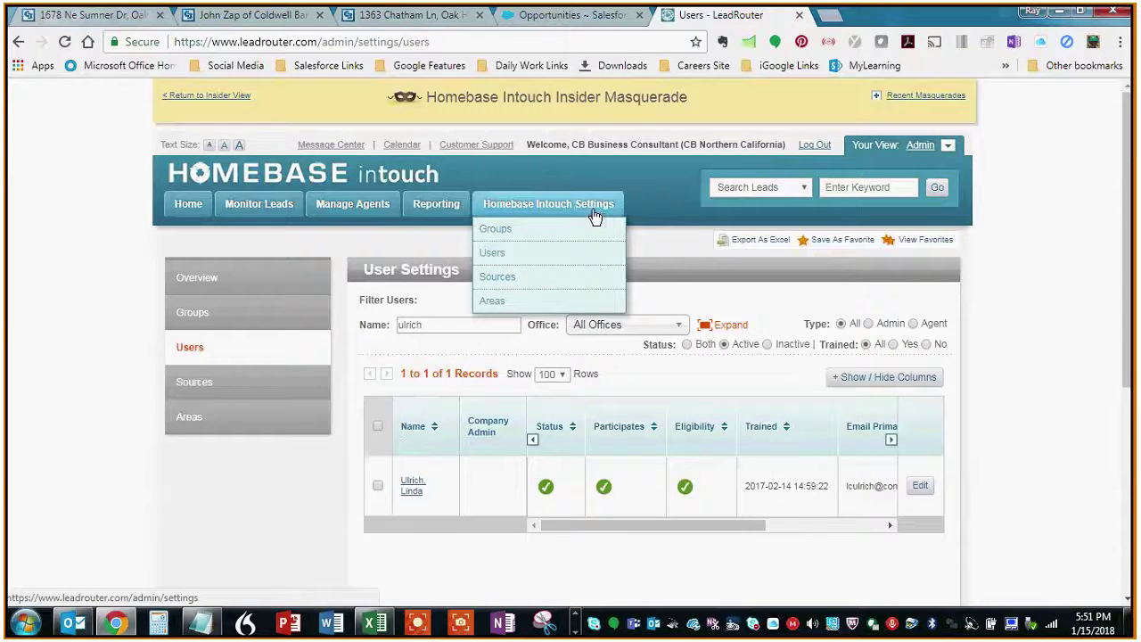
left_click(503, 255)
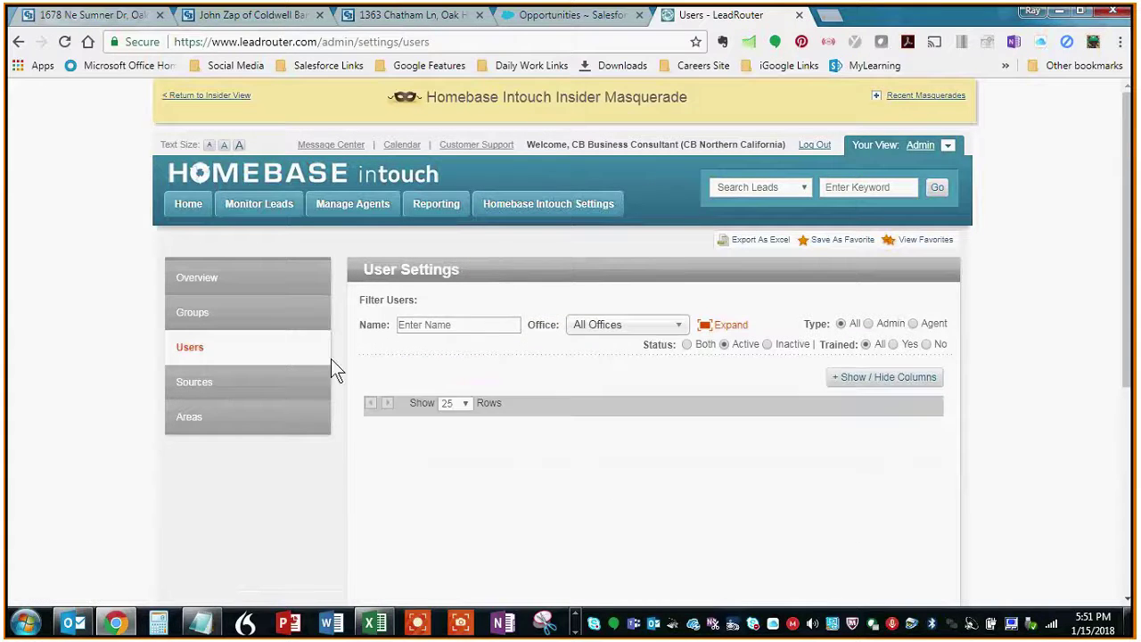
left_click(428, 325)
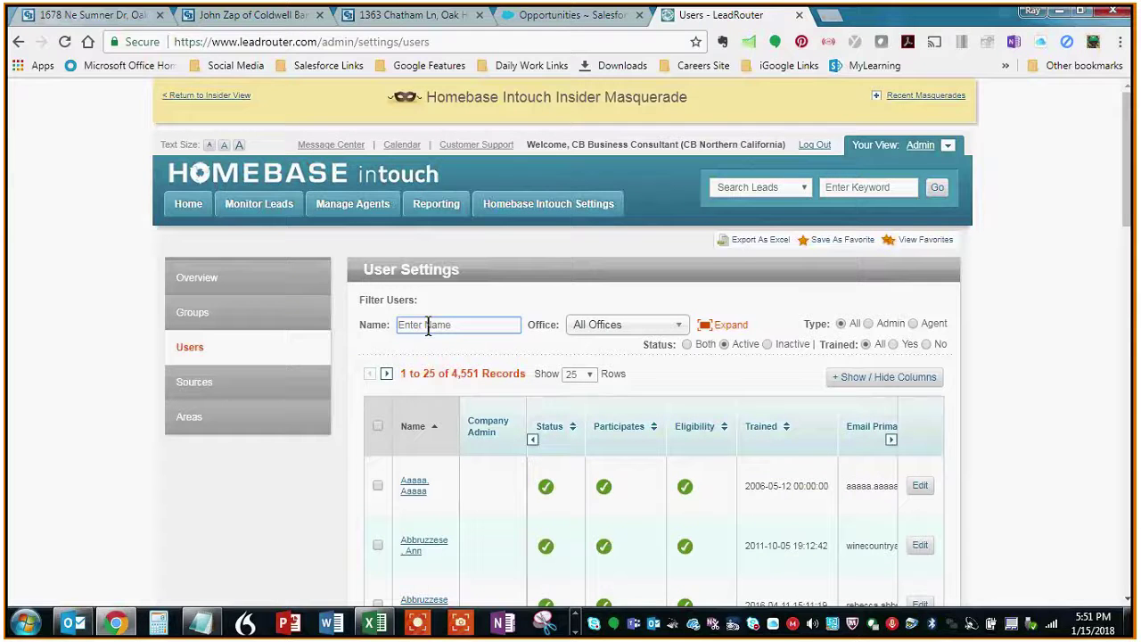
type("ulrich")
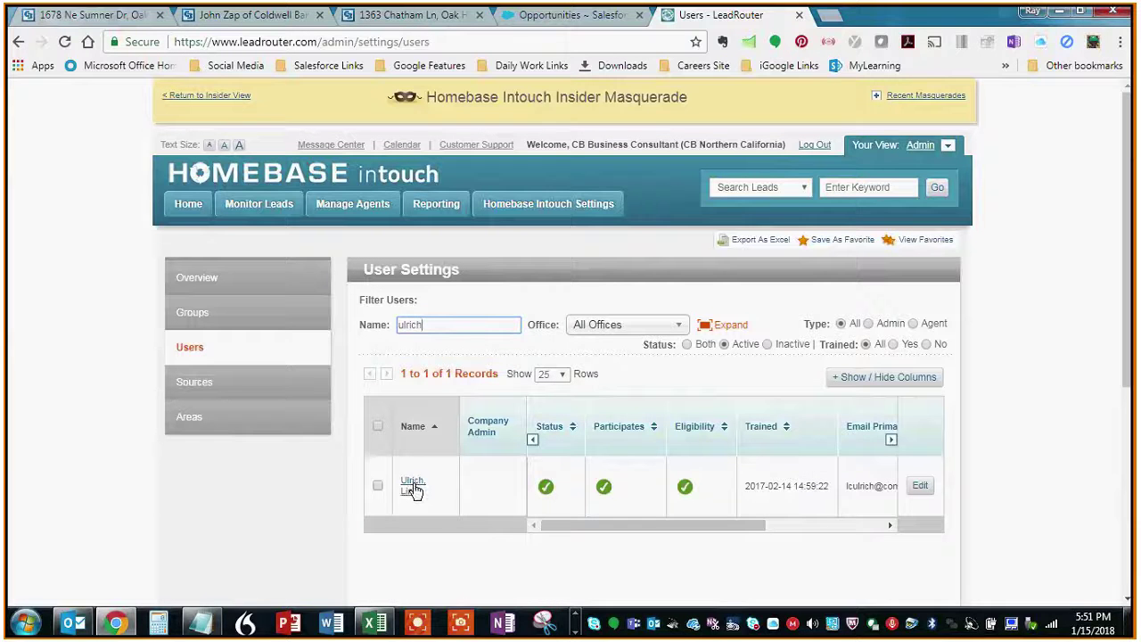
left_click(413, 488)
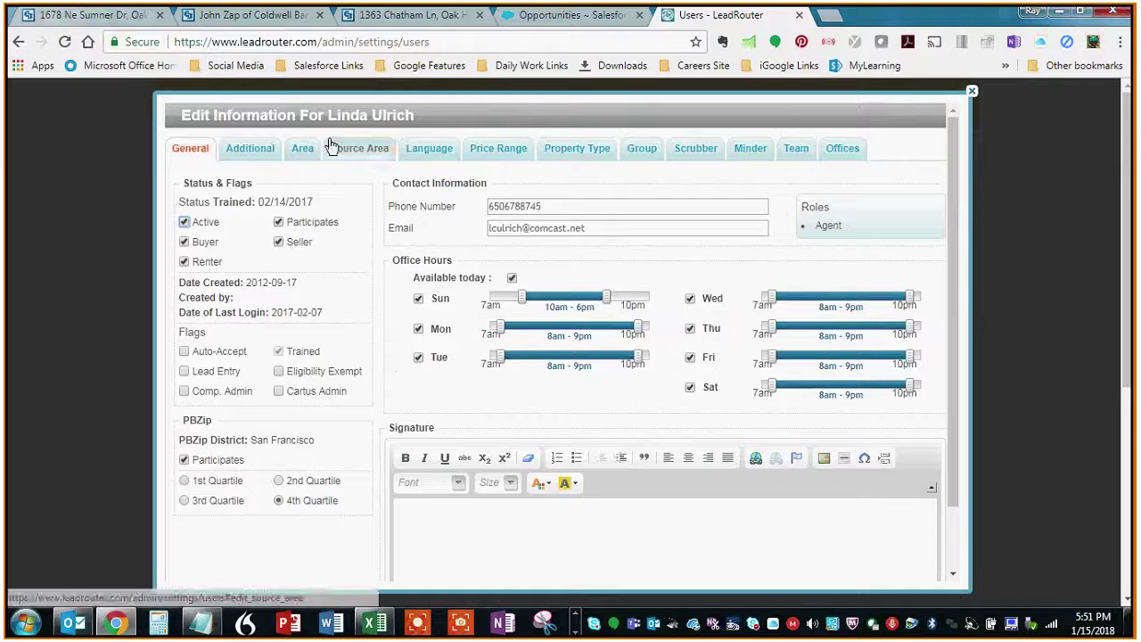
Show only the areas assigned to the agent and look through their zip codes and city names.
left_click(303, 148)
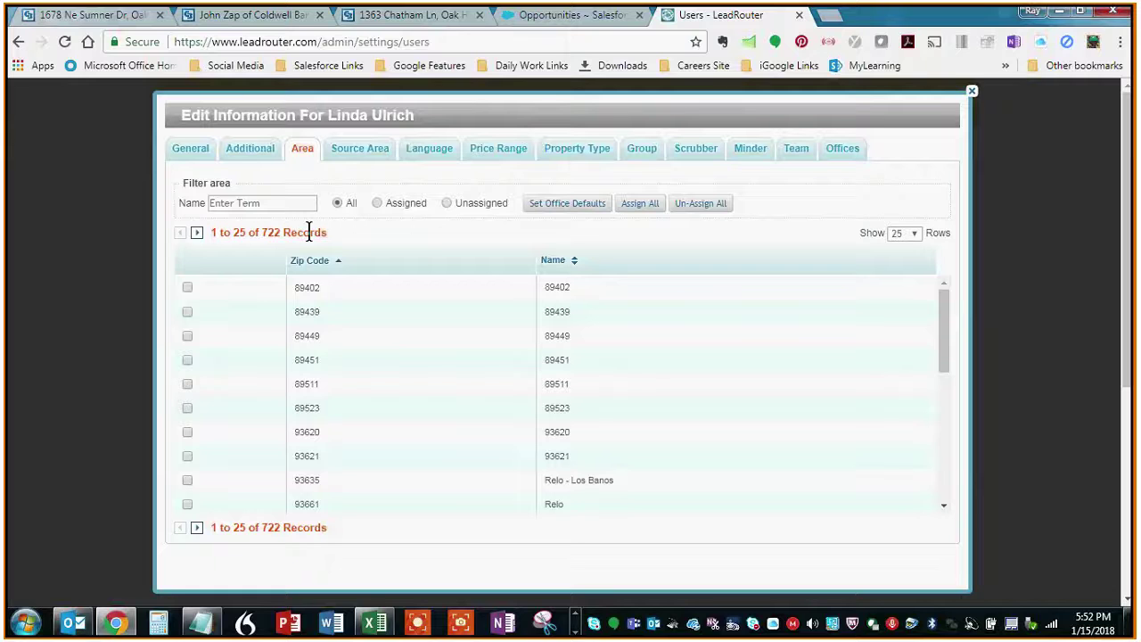
left_click(378, 203)
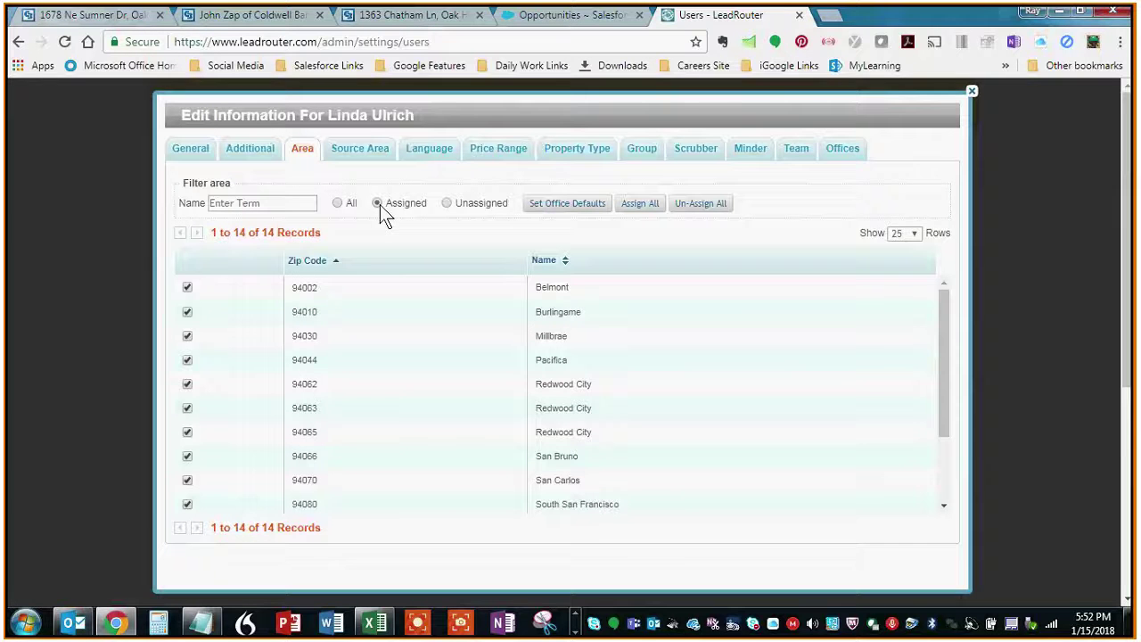
scroll(472, 446, "down", 2)
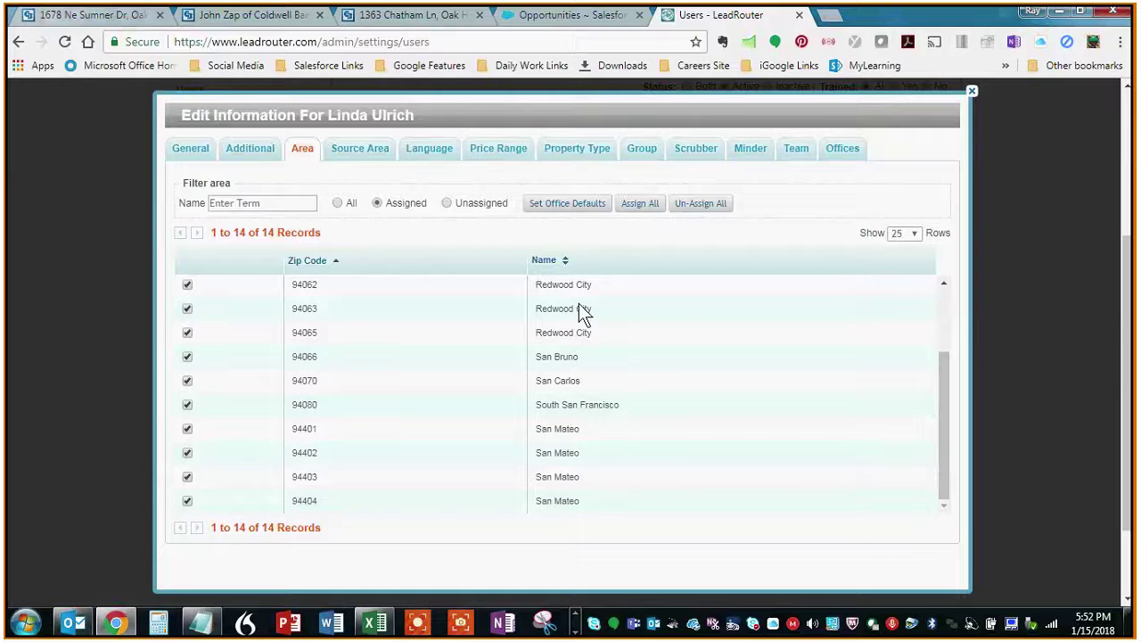
scroll(580, 383, "up", 3)
scroll(593, 428, "down", 3)
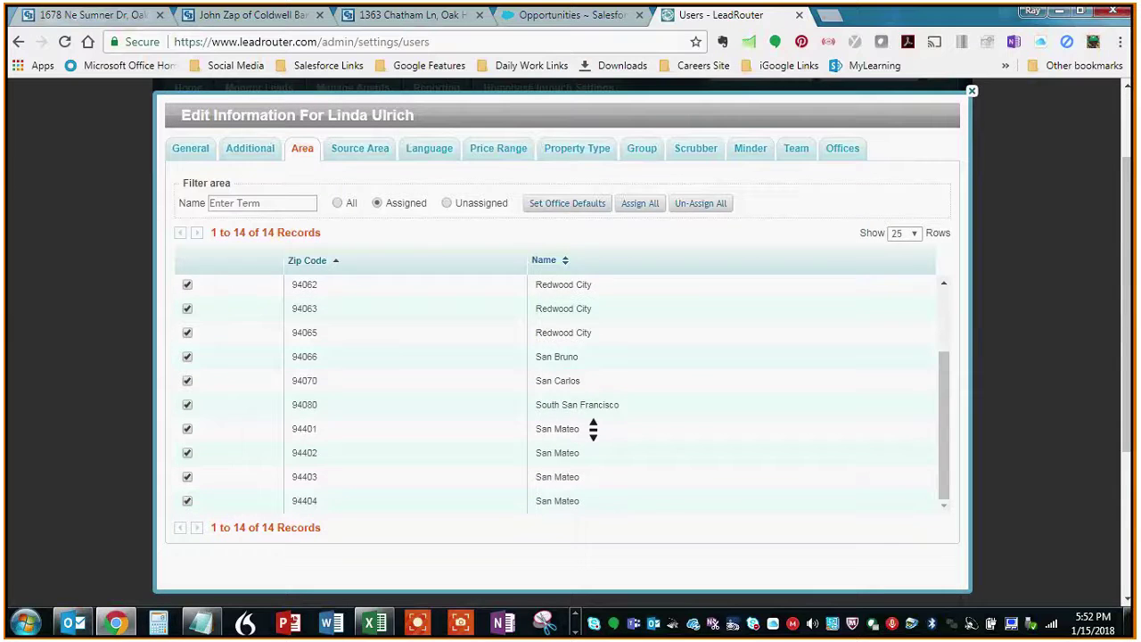
scroll(593, 430, "up", 3)
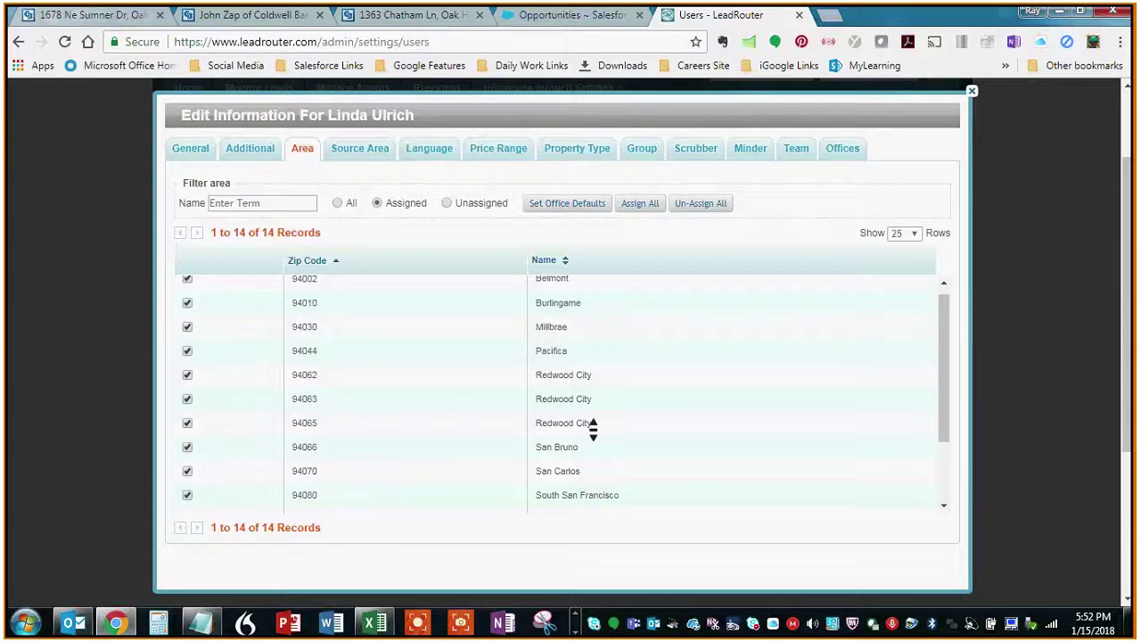
scroll(593, 428, "up", 1)
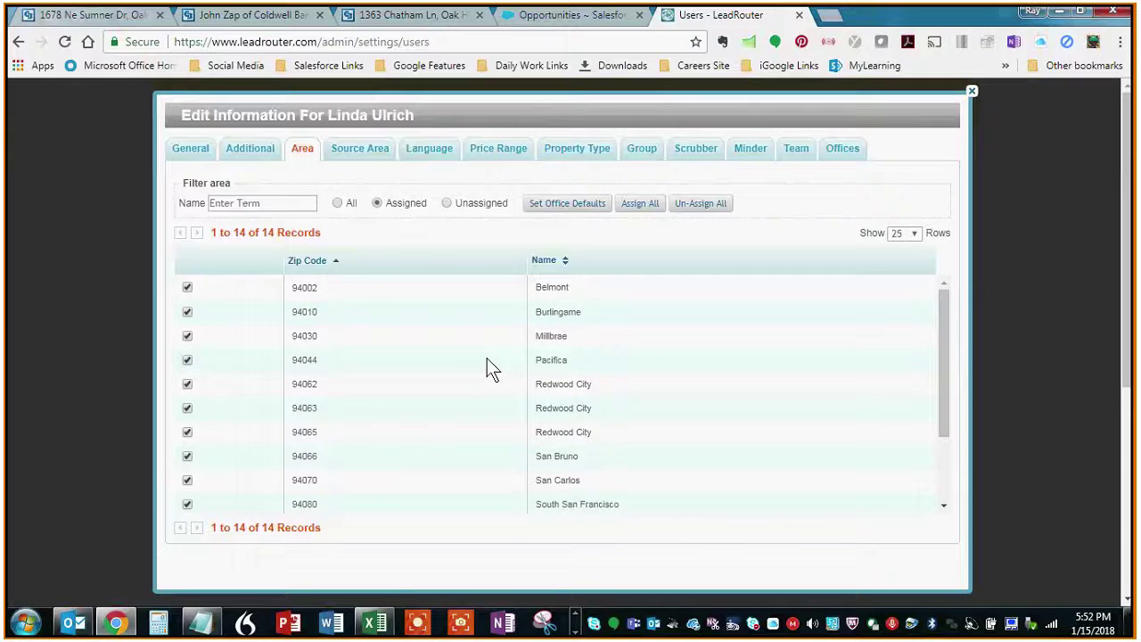
Filter the agent's areas by the name pacifica, widen the filter to all areas, and toggle the listed area's assignment.
left_click(261, 203)
type("pac")
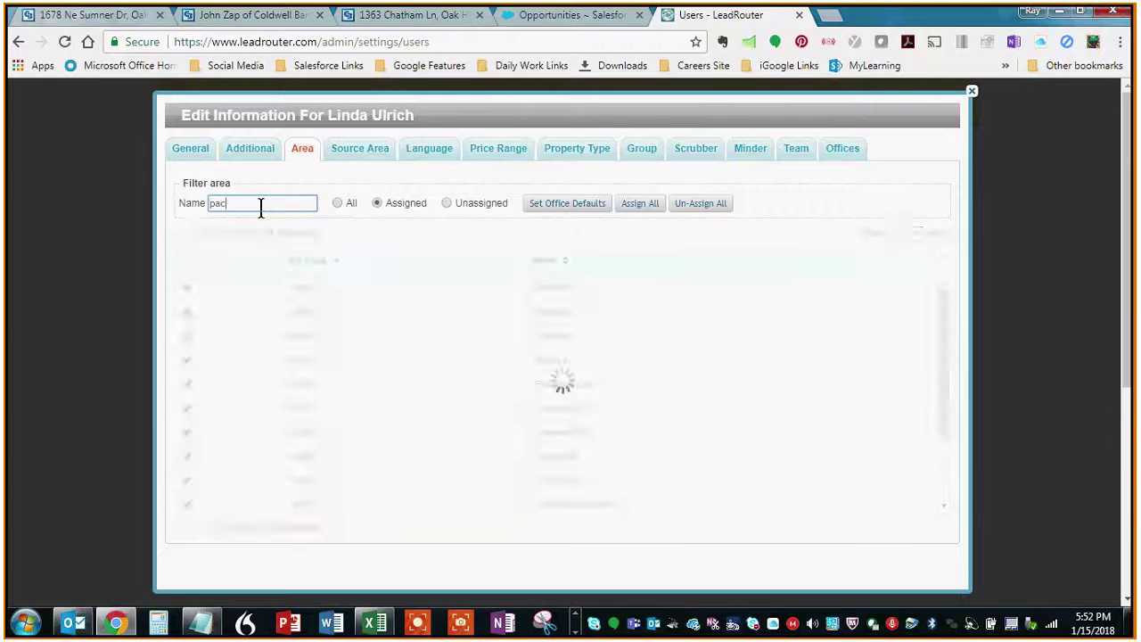
type("ifica")
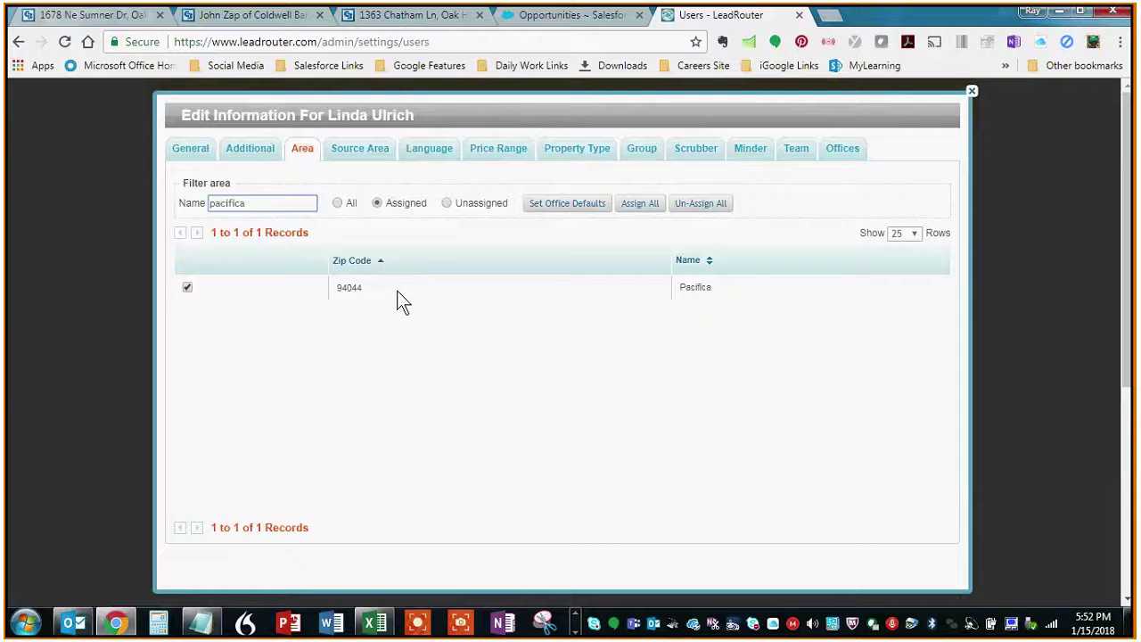
left_click(336, 203)
left_click(381, 255)
left_click(188, 288)
Search the areas for sacramento, check which are assigned to the agent, and show all matching areas again.
double_click(237, 203)
type("sacramento")
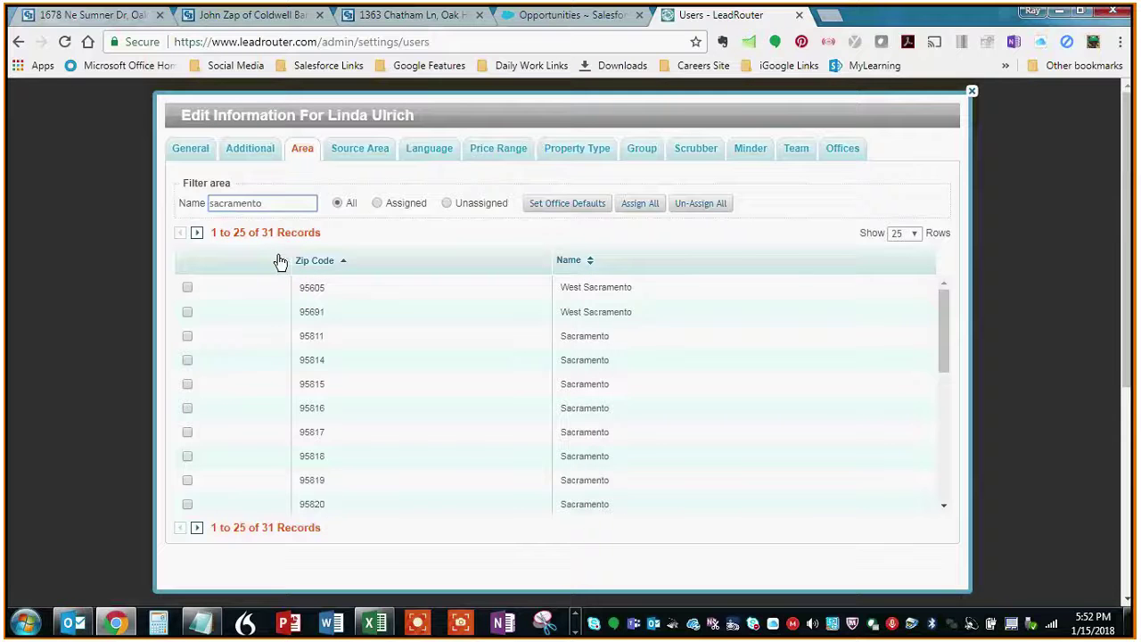
middle_click(392, 396)
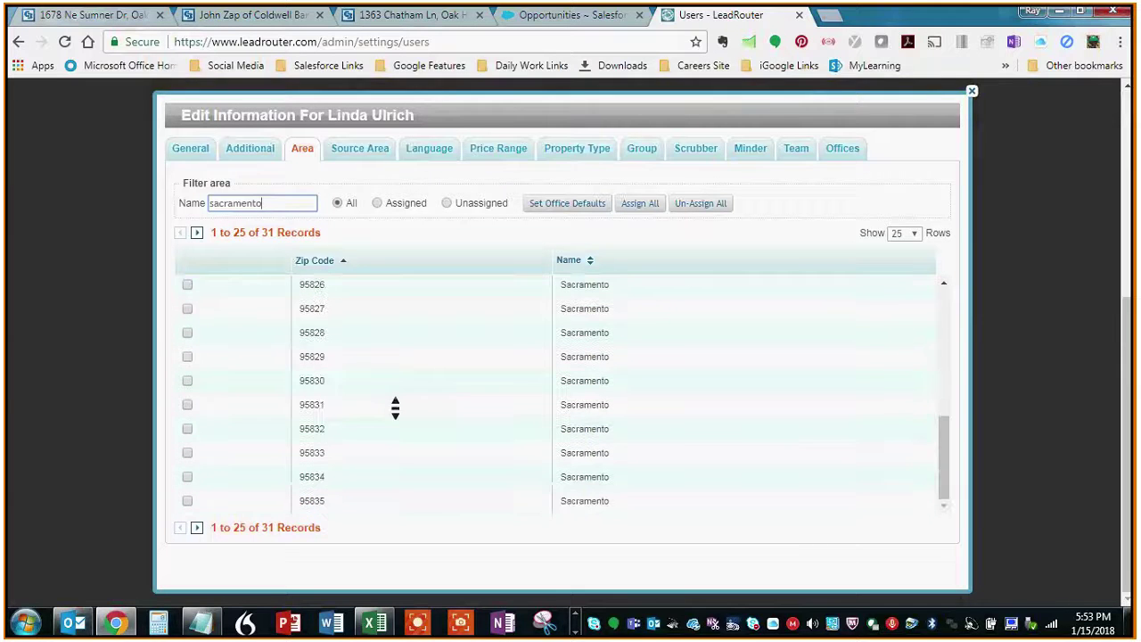
scroll(395, 407, "up", 5)
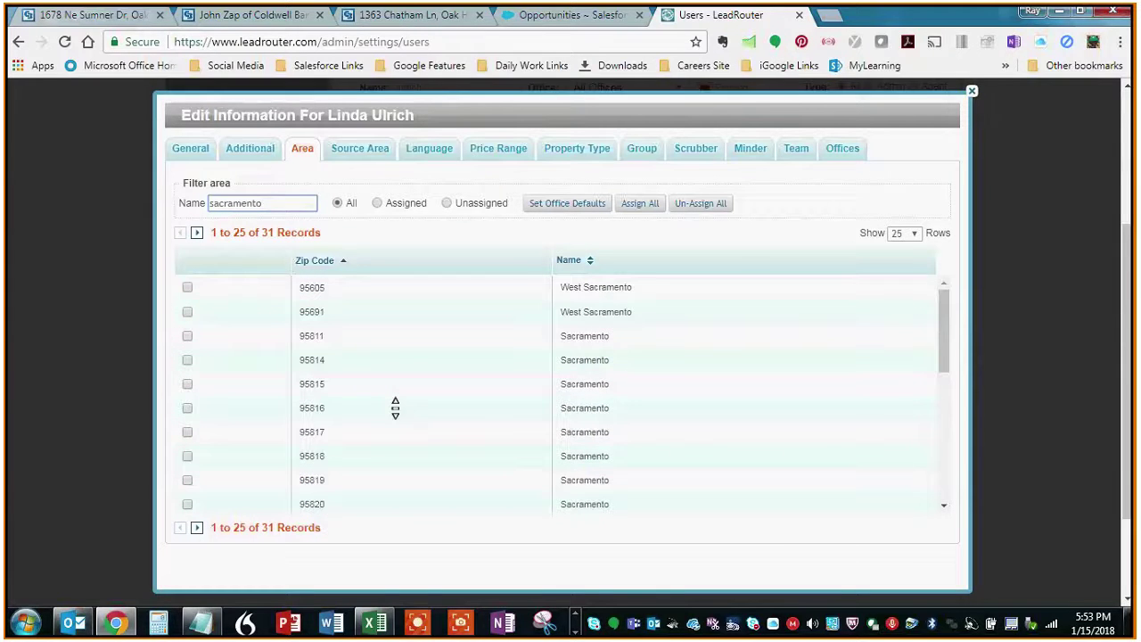
left_click(385, 199)
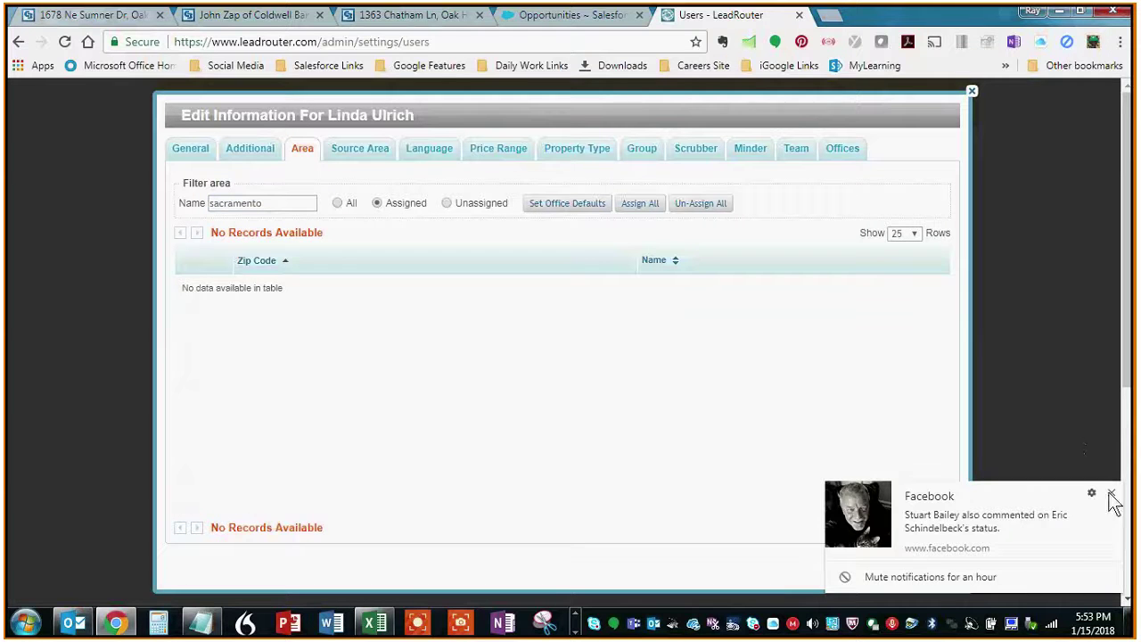
left_click(1111, 493)
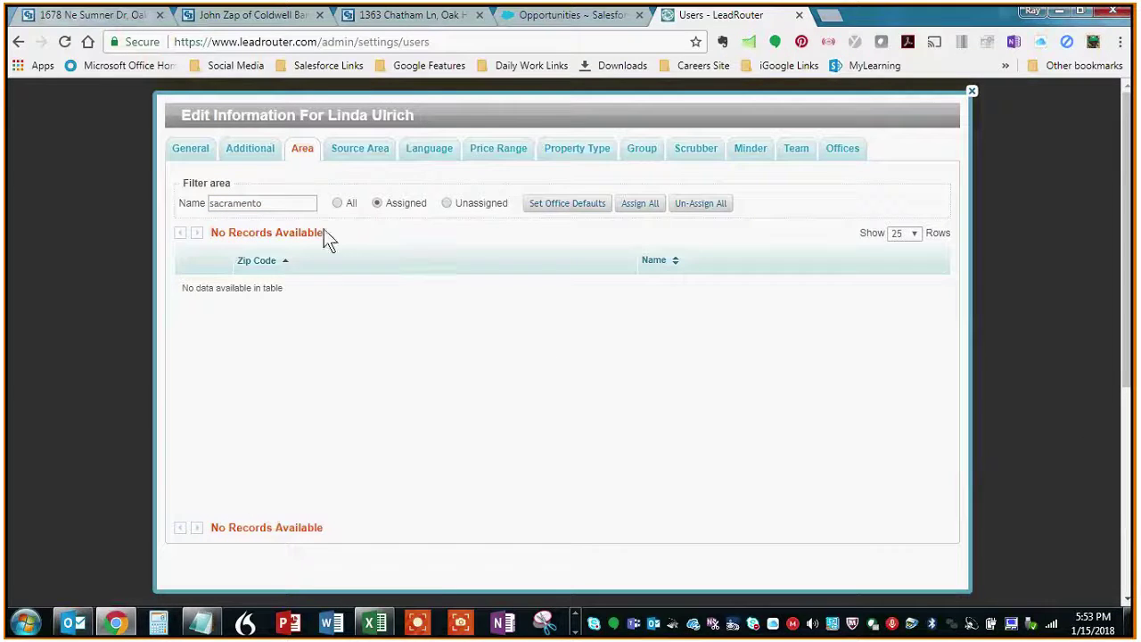
left_click(337, 205)
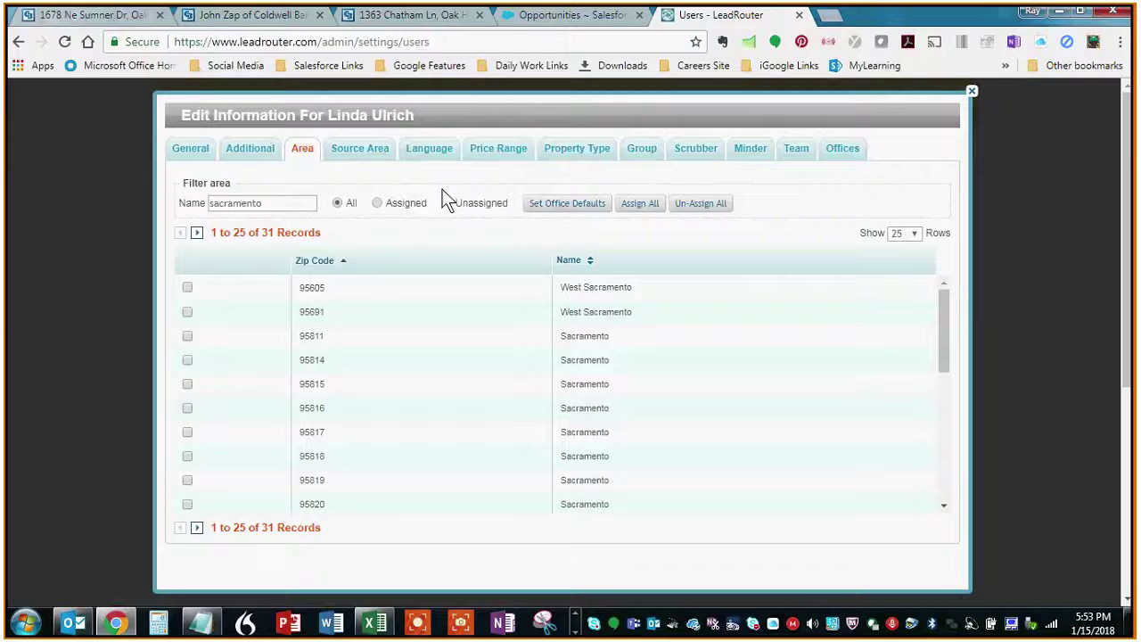
Check the agent's assigned source areas, return to the Area list, and review the General and PBZip settings.
left_click(378, 153)
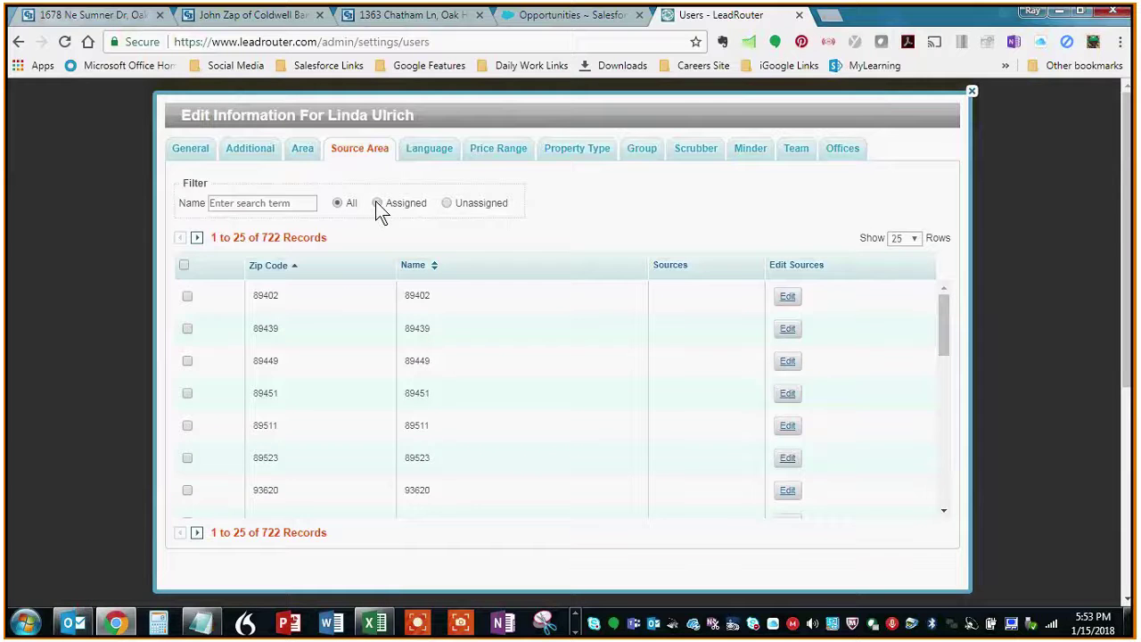
left_click(377, 203)
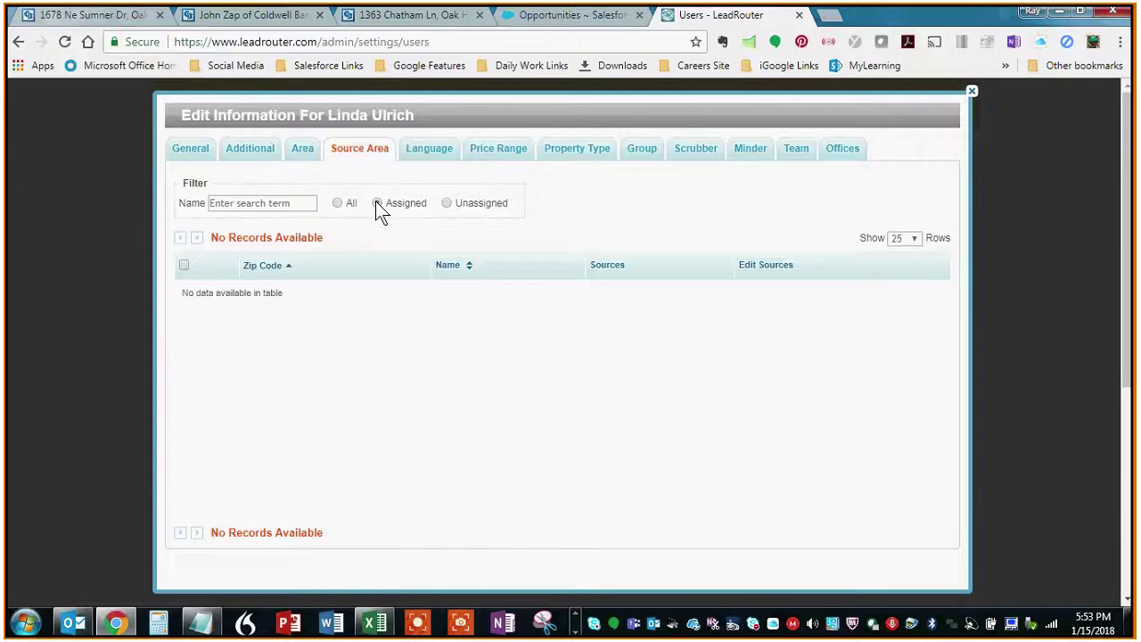
left_click(303, 149)
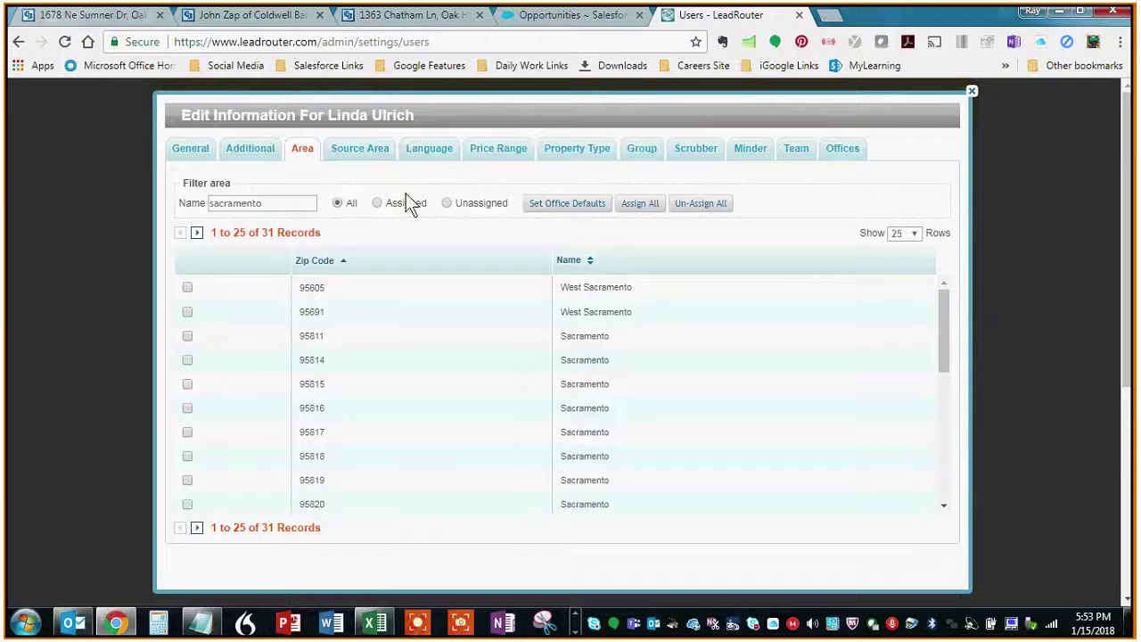
left_click(254, 153)
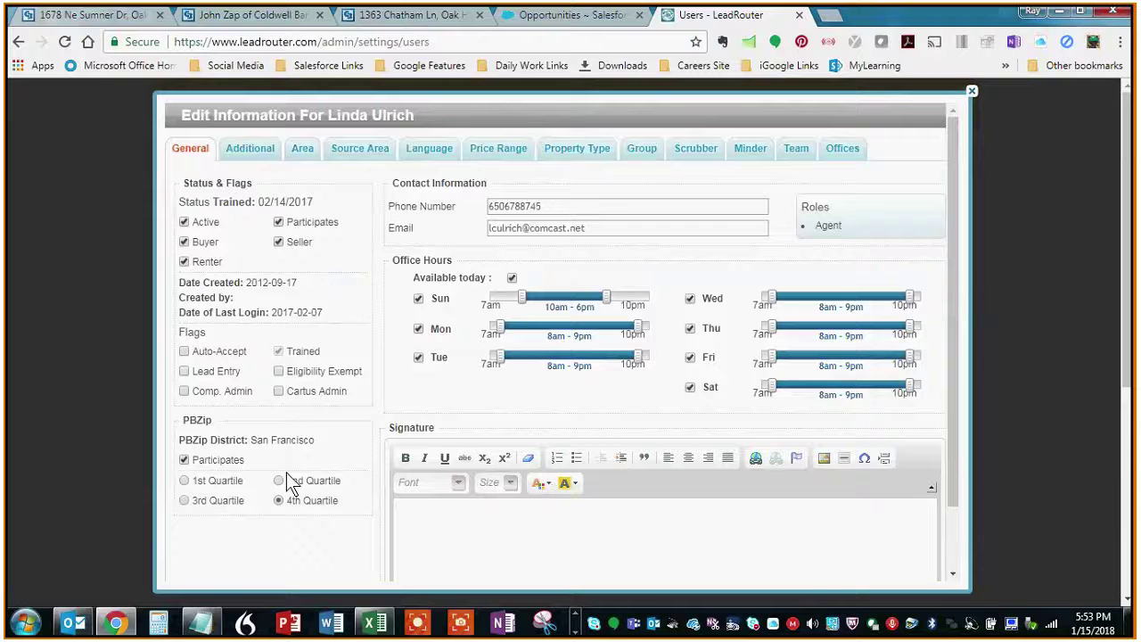
Examine the agent's group assignments, including the Eligibility Exempt and Auto Accept settings for PBZip Agents.
left_click(642, 153)
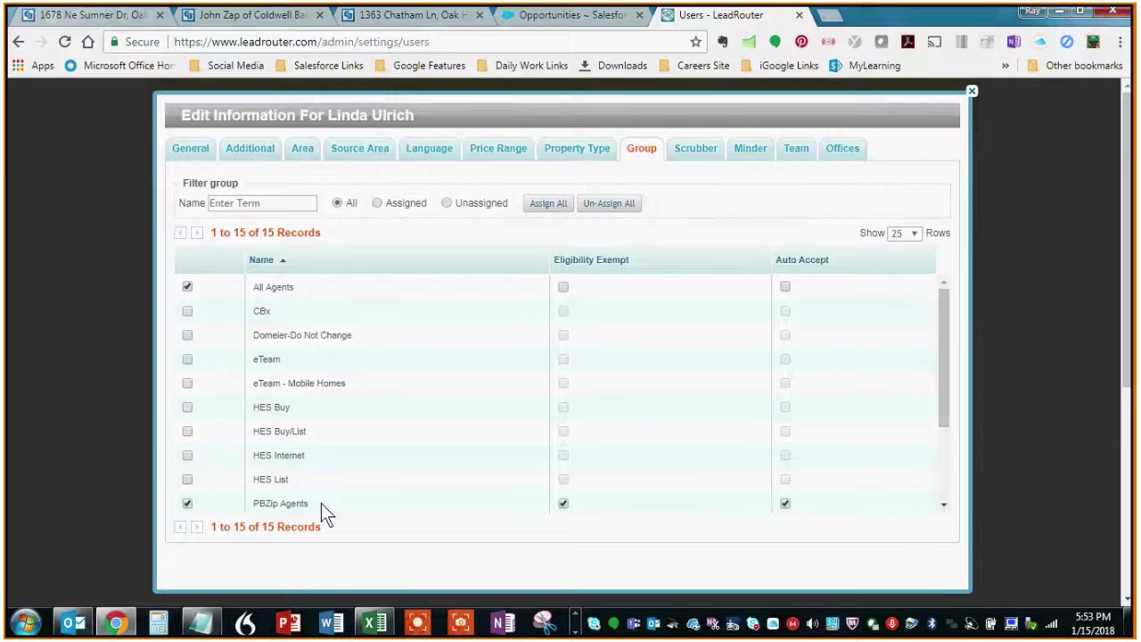
scroll(939, 448, "down", 3)
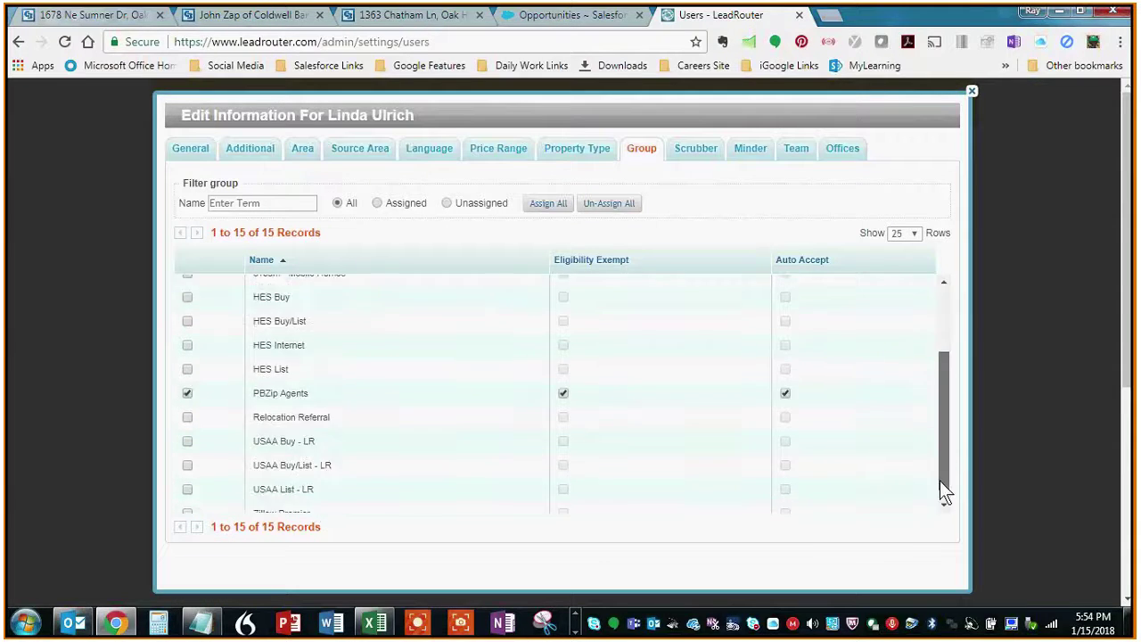
mouse_move(939, 491)
left_mouse_down()
mouse_move(942, 351)
mouse_move(940, 472)
left_mouse_up()
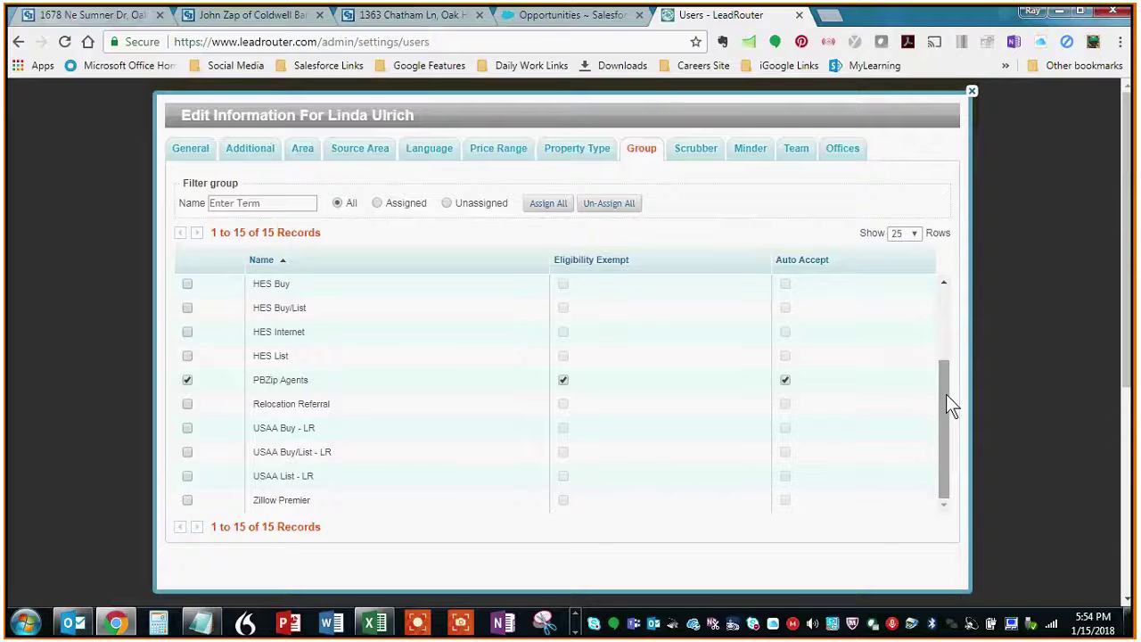
Close the agent's group settings and open the company's area assignments by area in map view.
scroll(945, 393, "up", 3)
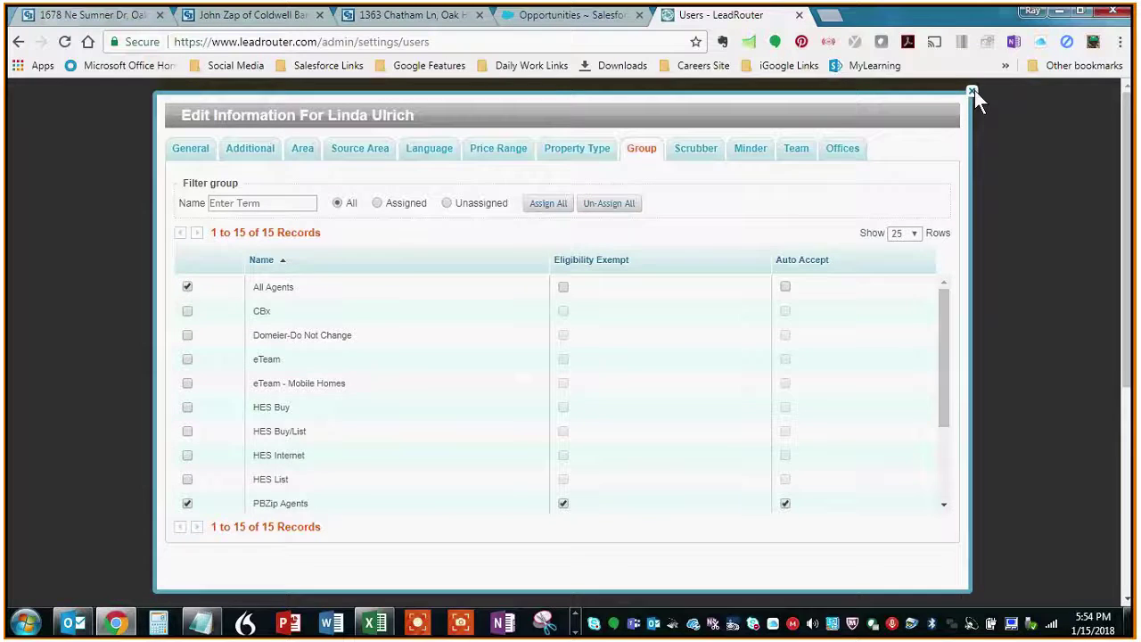
left_click(971, 91)
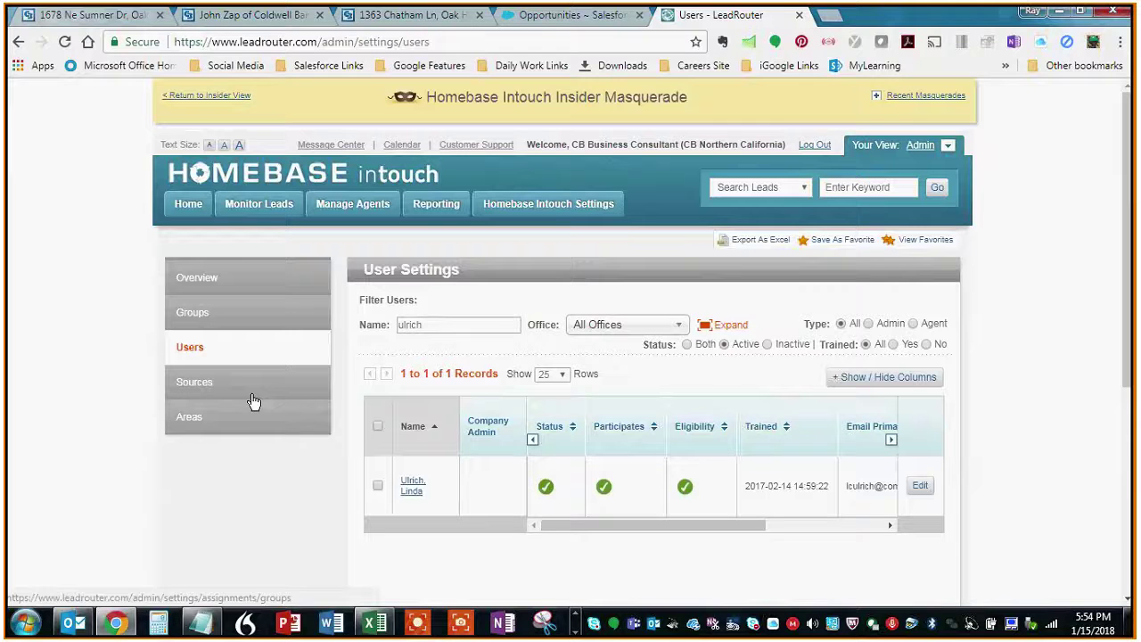
left_click(198, 420)
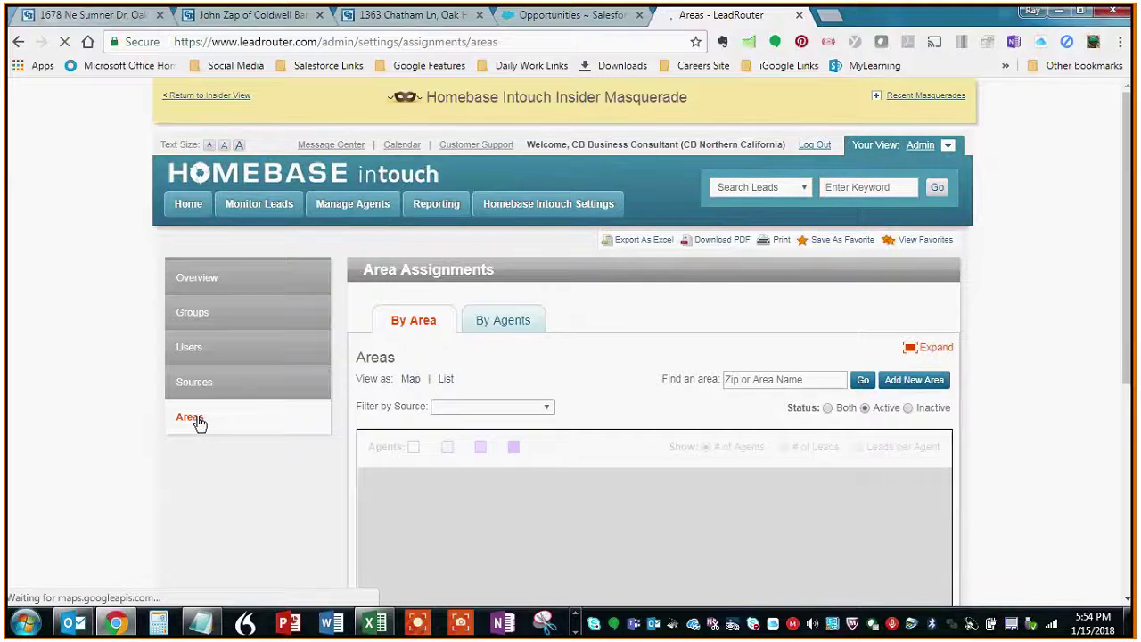
scroll(1031, 386, "down", 3)
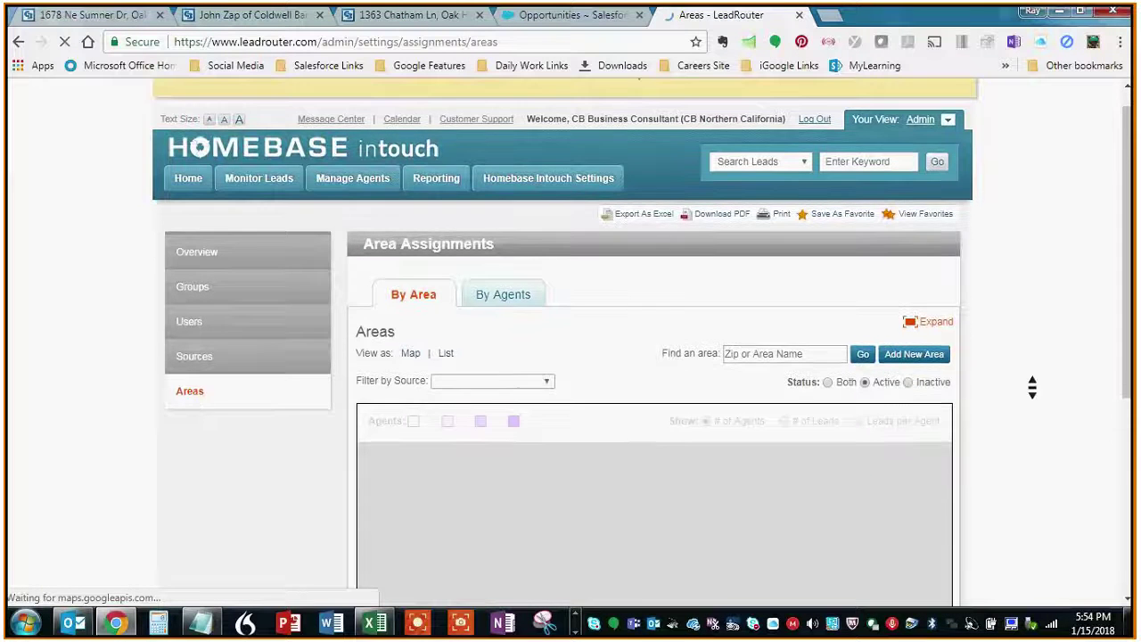
scroll(1031, 386, "down", 2)
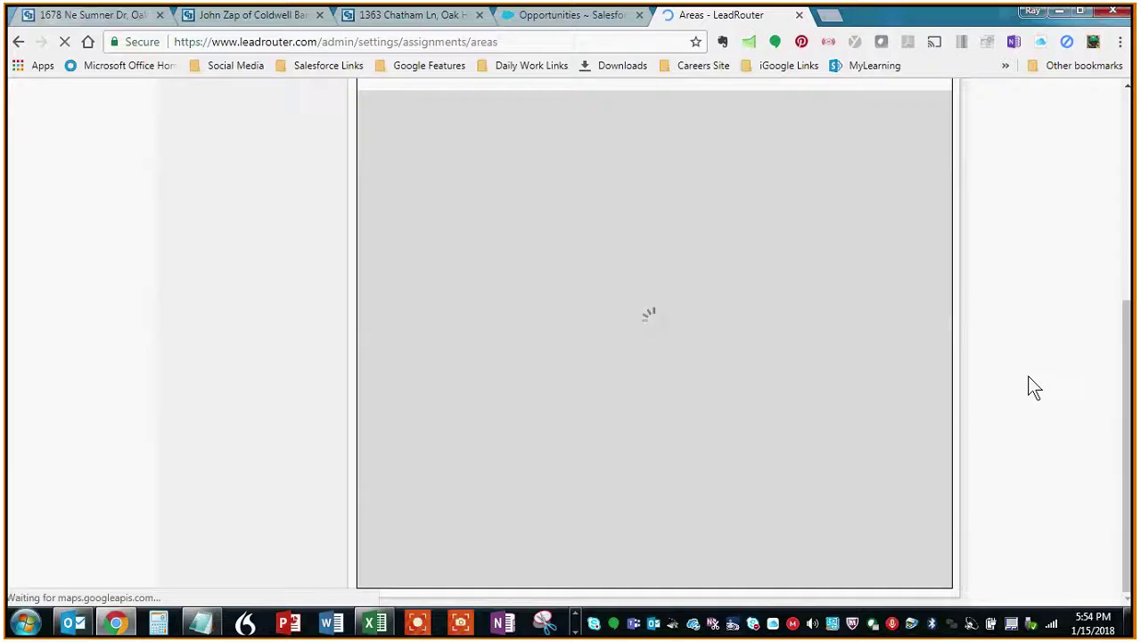
mouse_move(1052, 630)
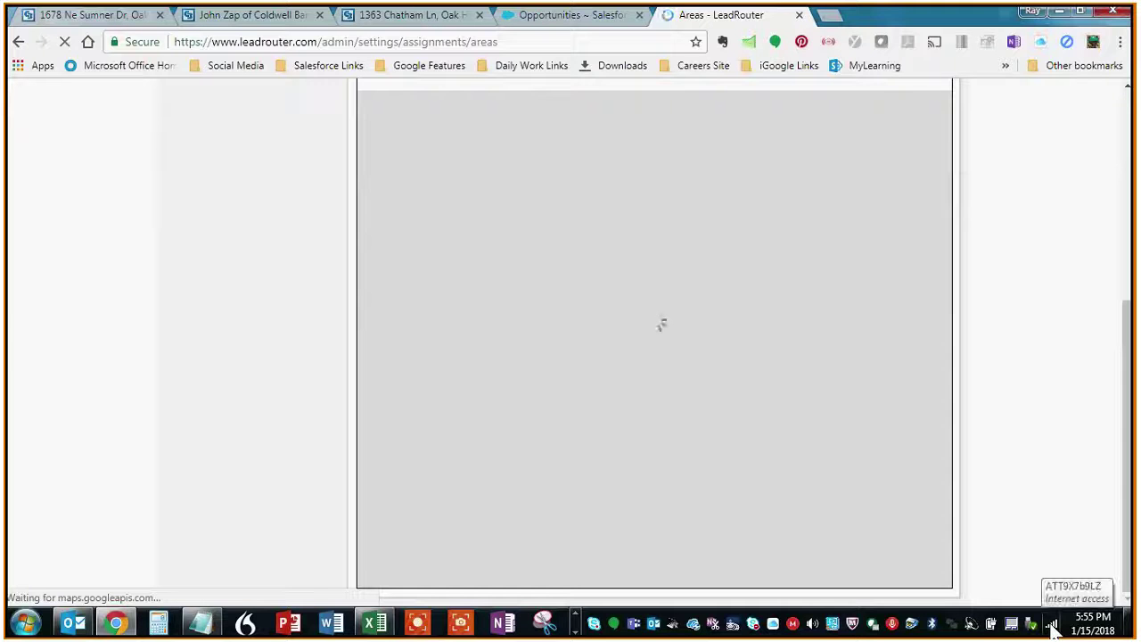
middle_click(1058, 446)
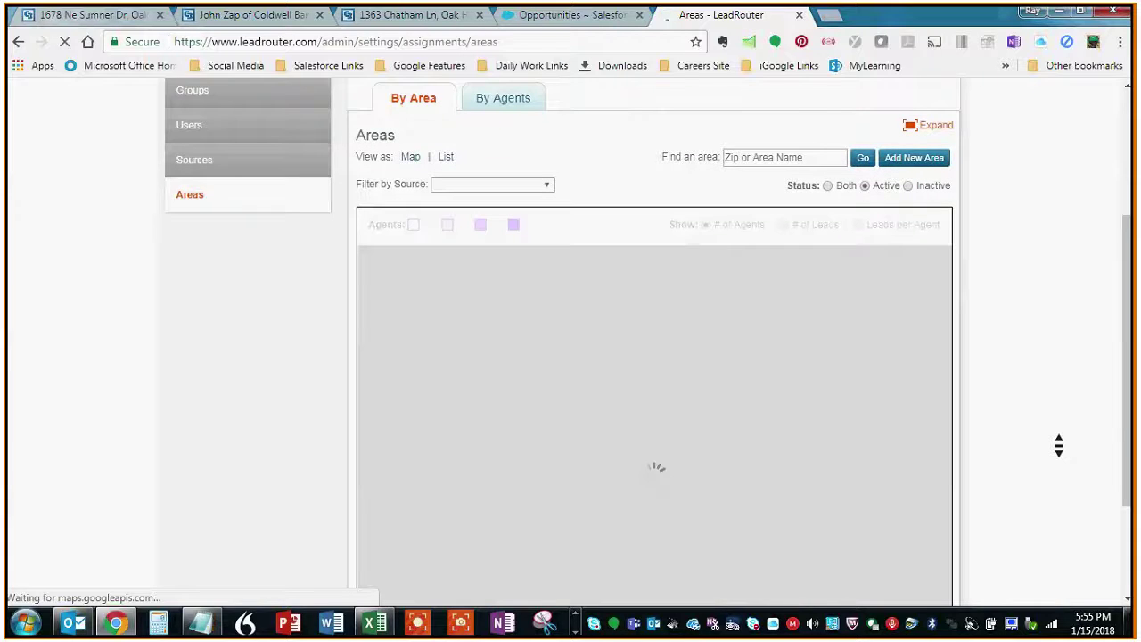
middle_click(1058, 445)
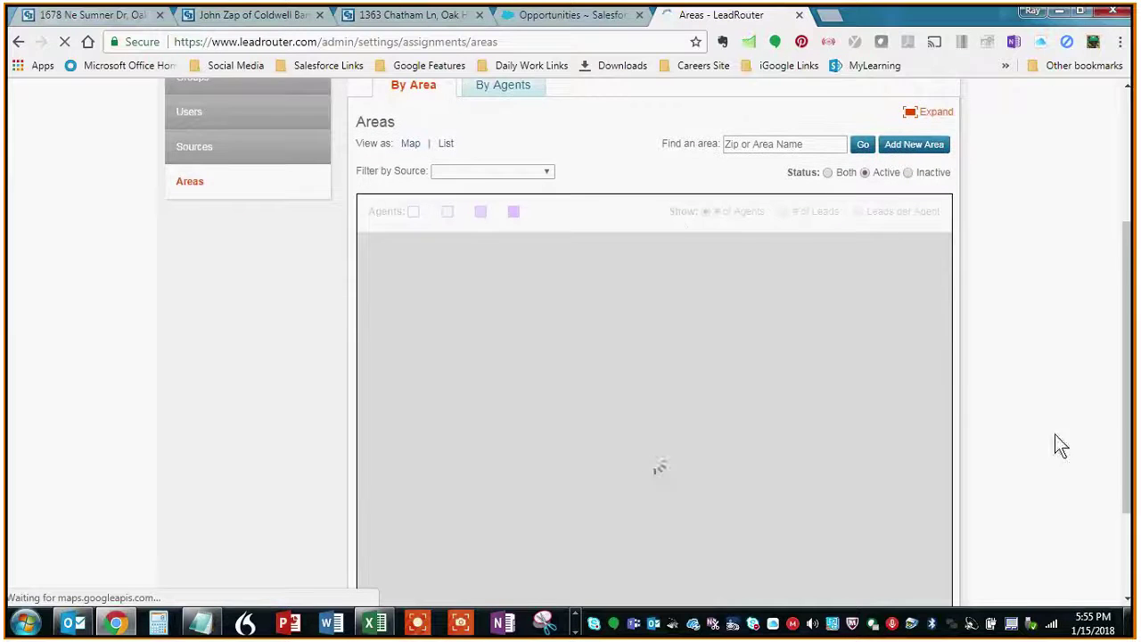
left_click(408, 148)
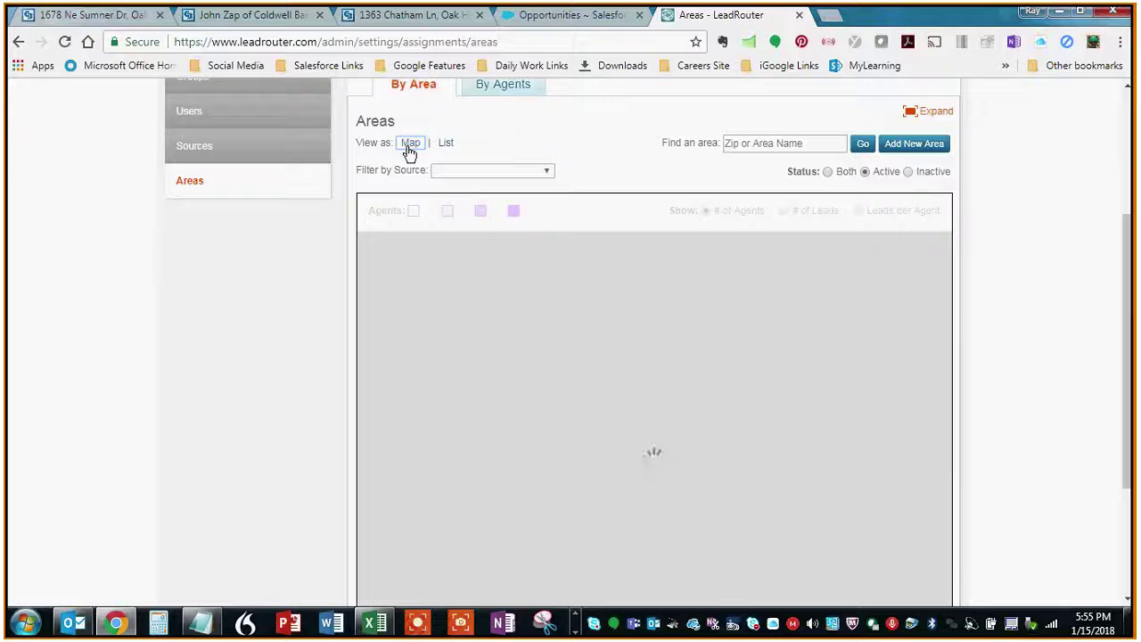
Look through the source filter options for the area assignments, including the Realtor.com, Trulia, Zap and Zillow sources, without choosing one.
left_click(546, 172)
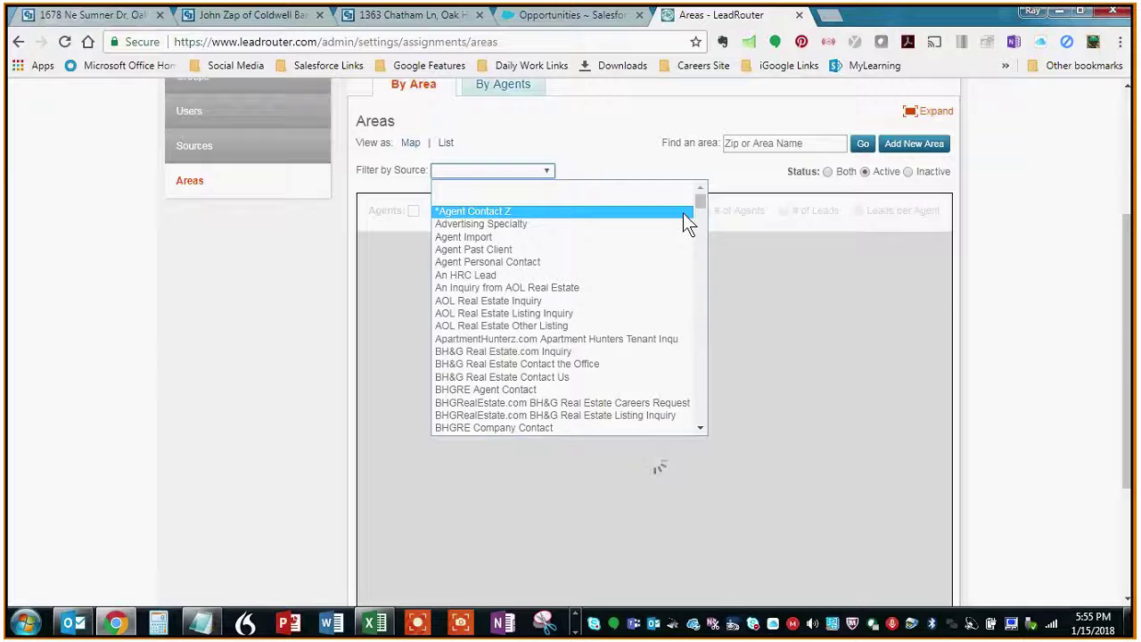
left_click_drag(701, 203, 704, 326)
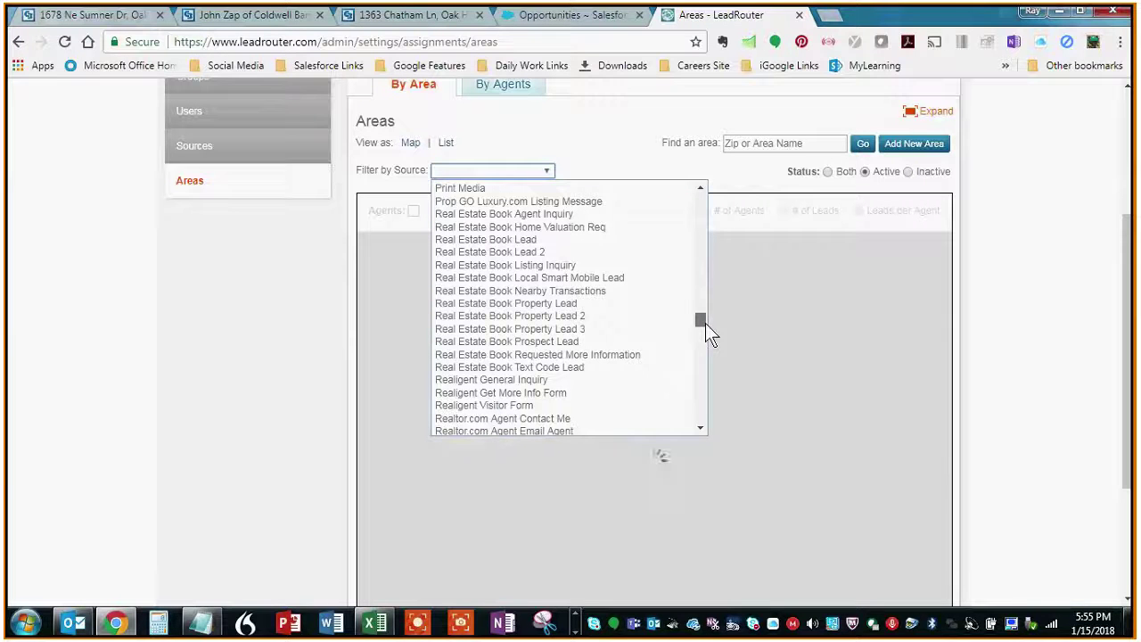
scroll(705, 324, "down", 1)
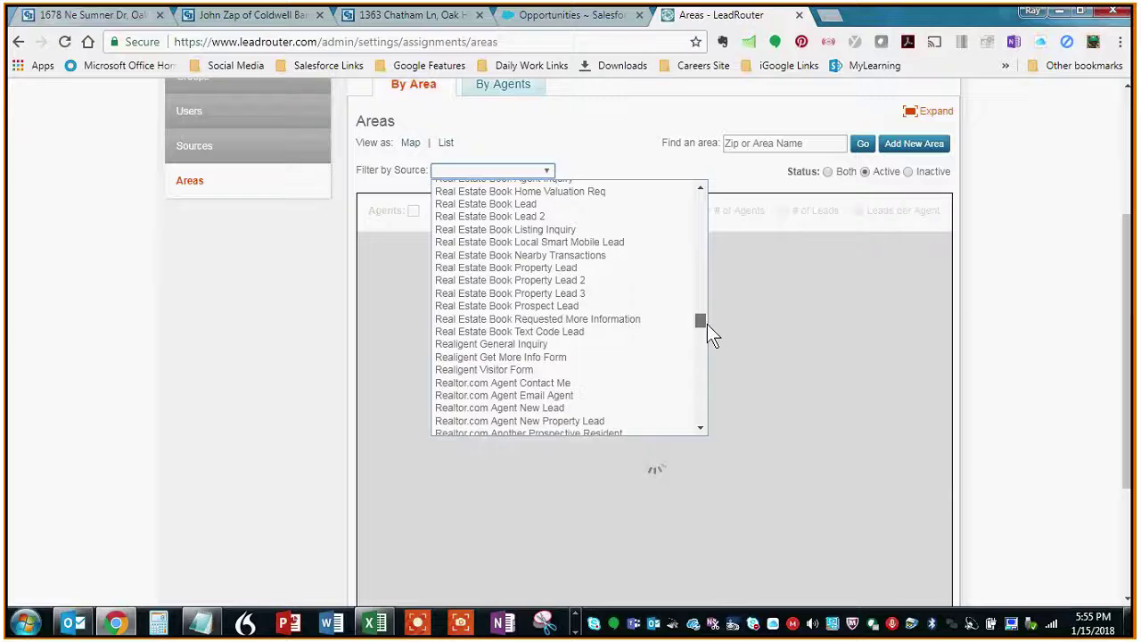
scroll(707, 323, "down", 2)
left_click_drag(707, 326, 707, 344)
left_click(702, 377)
left_click(702, 377)
left_click(702, 377)
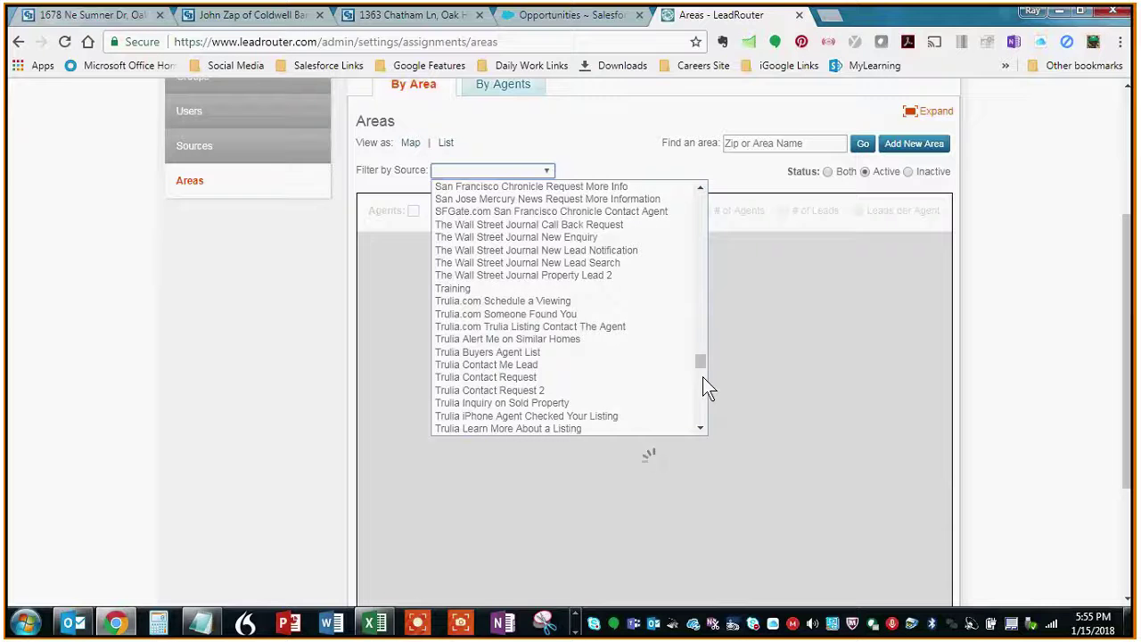
left_click(701, 186)
left_click(701, 186)
left_click(700, 186)
left_click(701, 186)
left_click(701, 185)
left_click(701, 185)
left_click(701, 186)
left_click(701, 185)
left_click(702, 185)
left_click(702, 185)
left_click(702, 185)
left_click(701, 185)
left_click(701, 186)
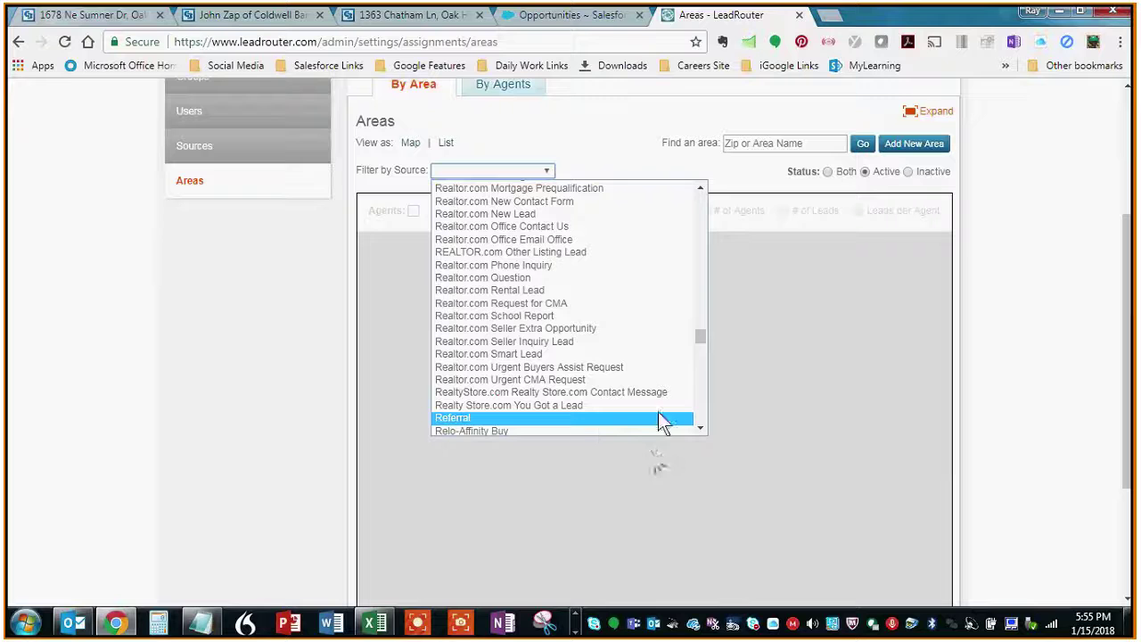
scroll(699, 334, "down", 2)
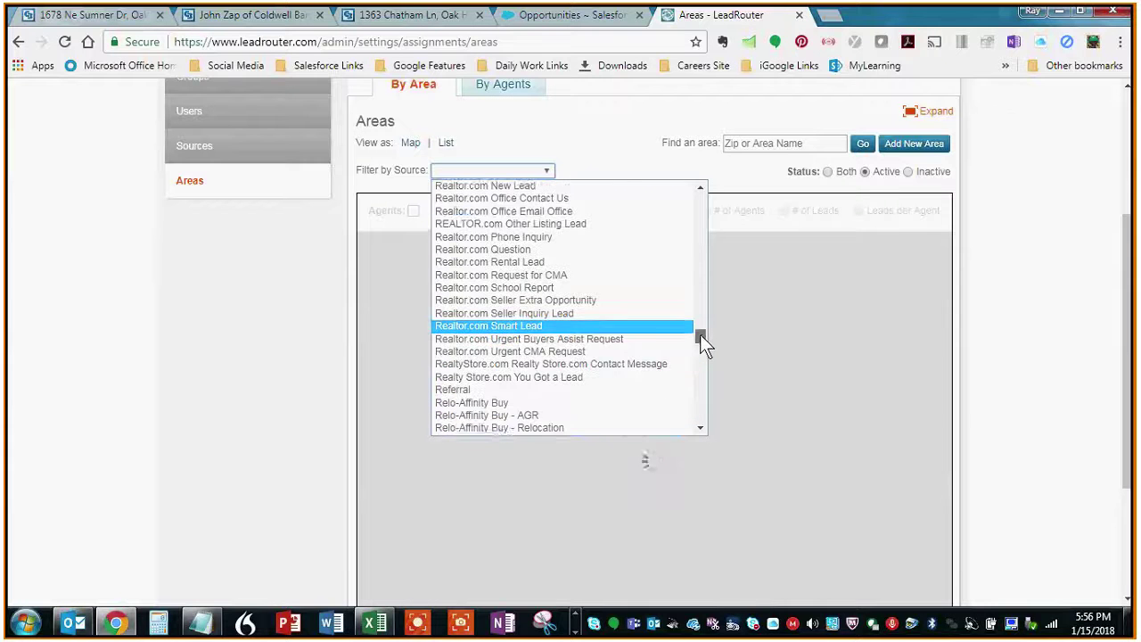
left_click_drag(701, 335, 691, 423)
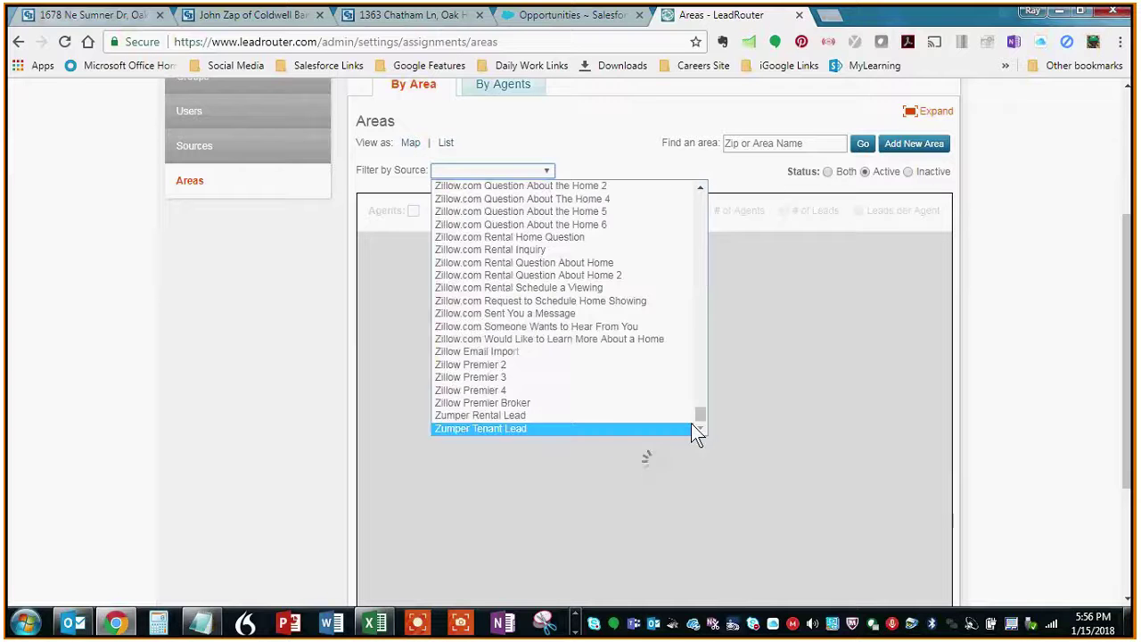
left_click(703, 221)
left_click(703, 221)
left_click(703, 196)
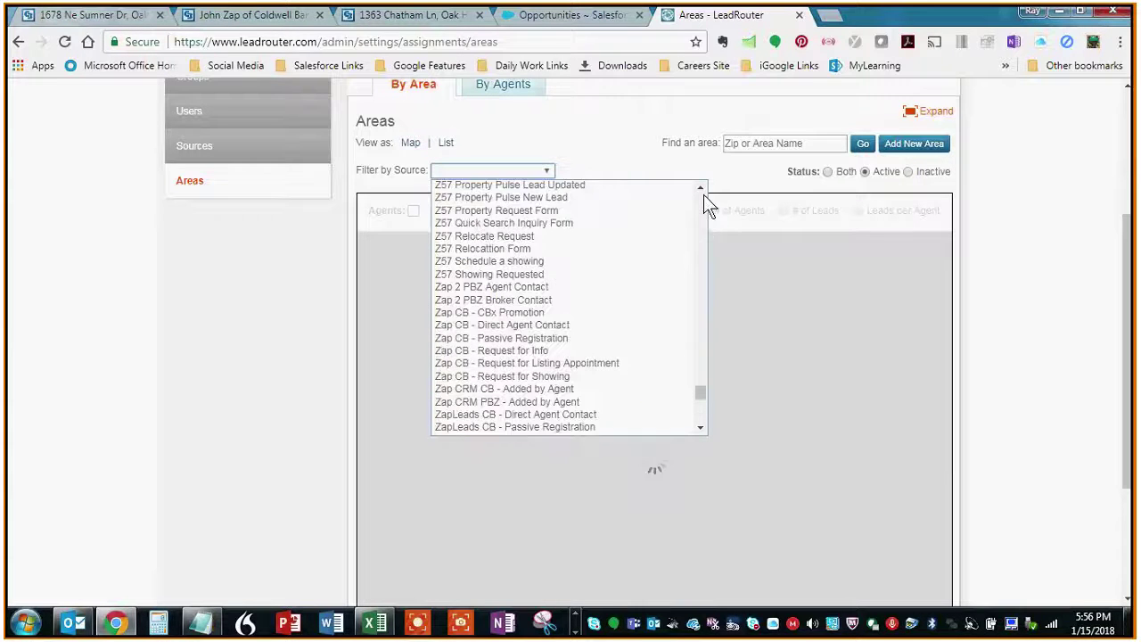
left_click(655, 138)
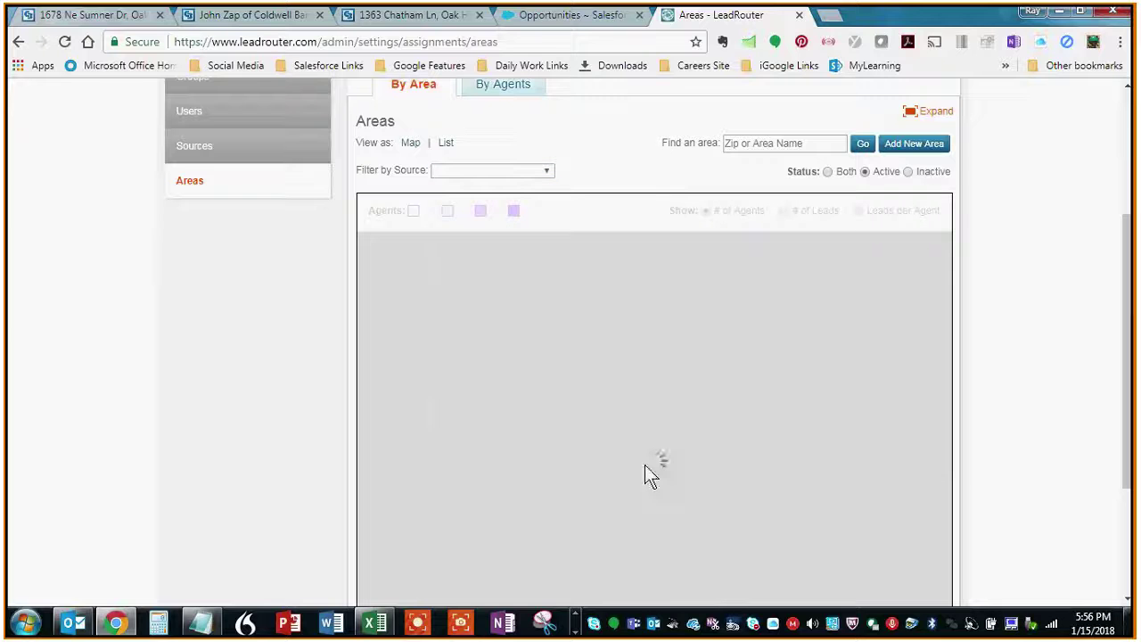
View the area assignments by agent and open the Sources settings.
scroll(1010, 412, "up", 2)
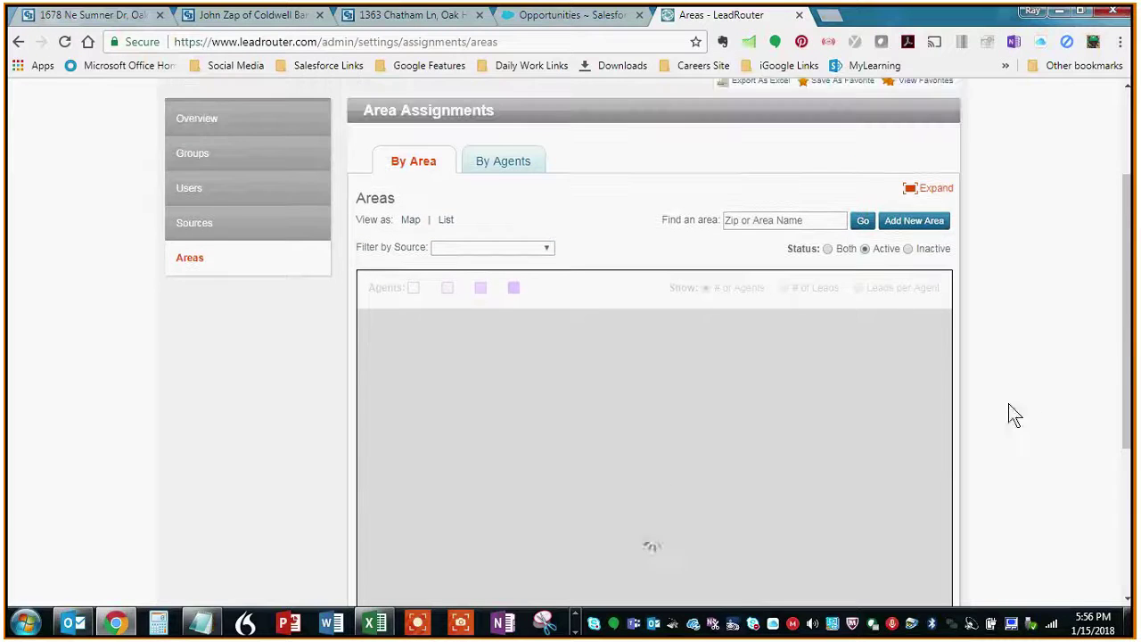
left_click(495, 169)
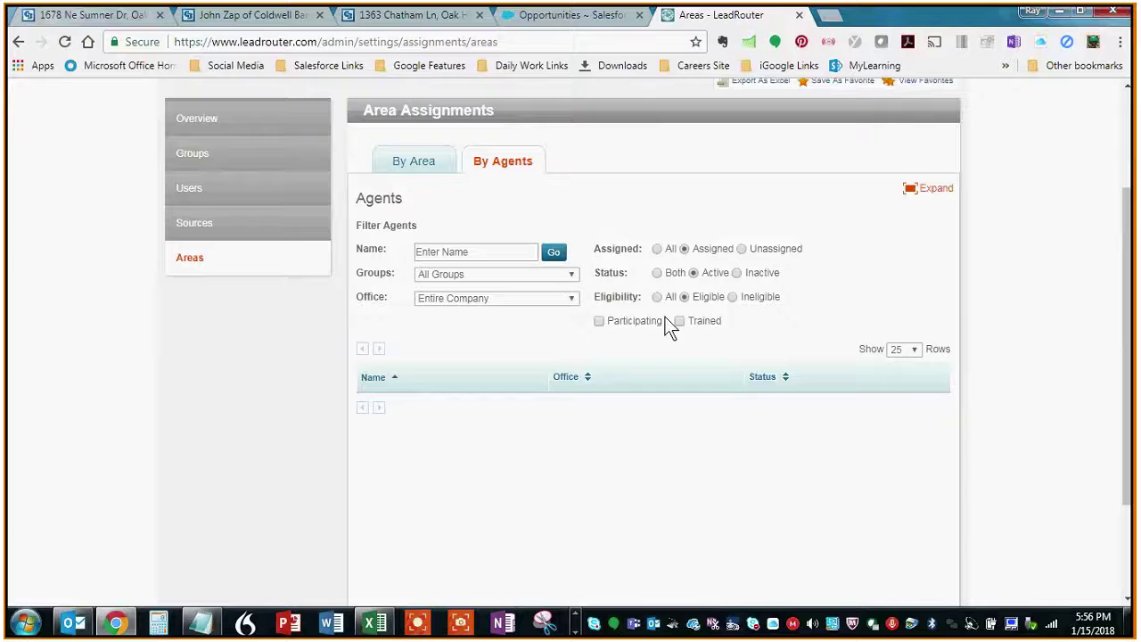
scroll(723, 395, "up", 2)
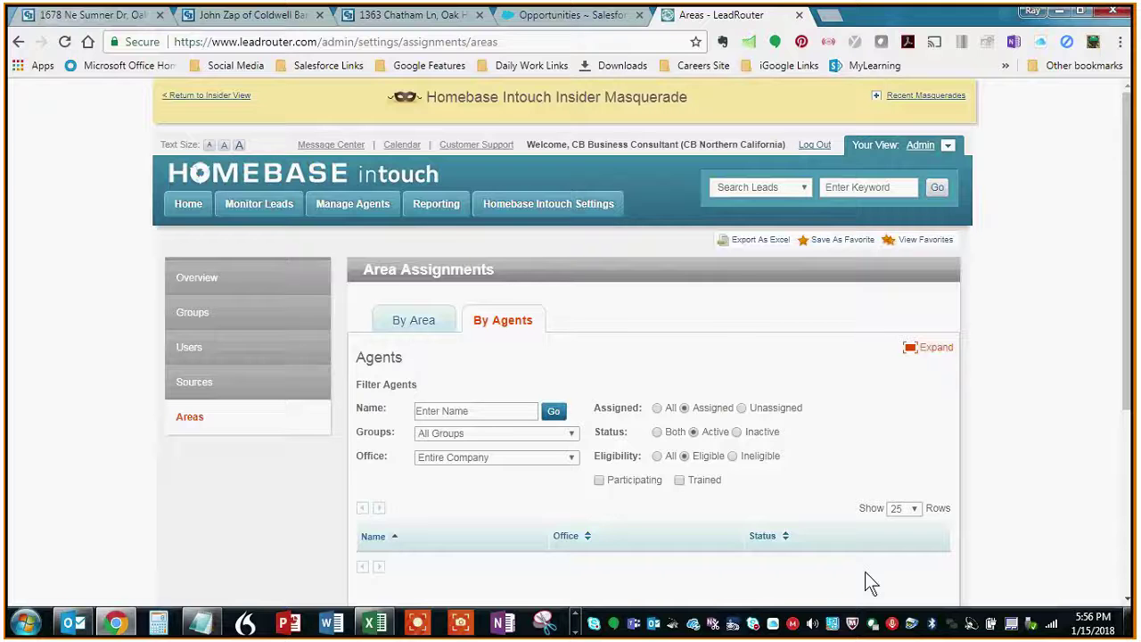
mouse_move(517, 212)
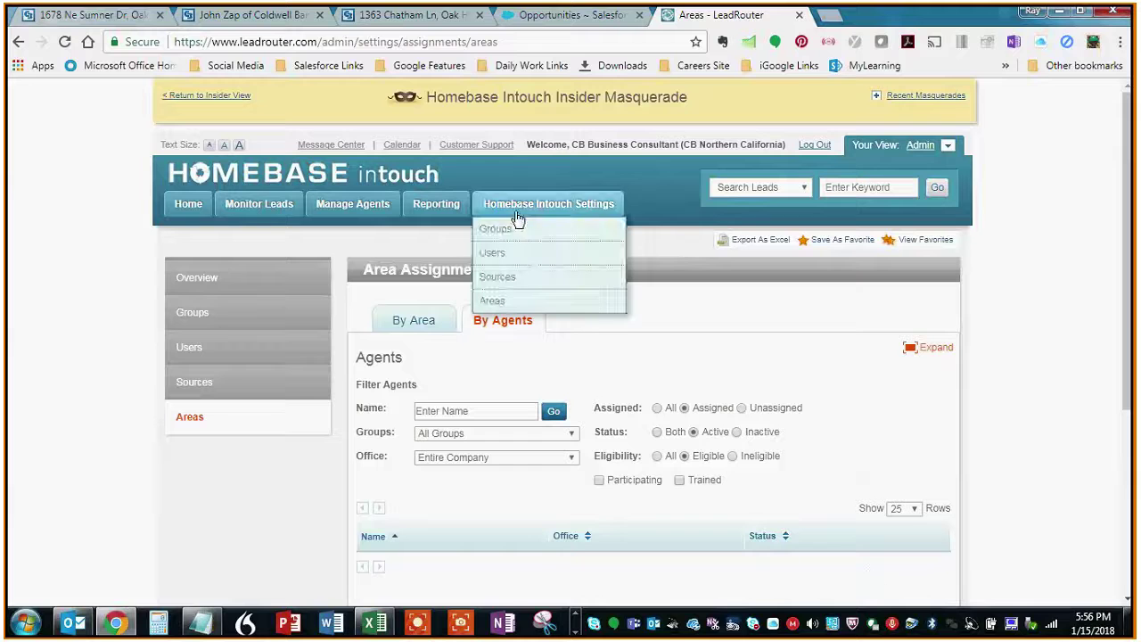
left_click(505, 279)
Open the Users settings and filter the user list to the office starting with "Referral Fee - Zi".
mouse_move(526, 203)
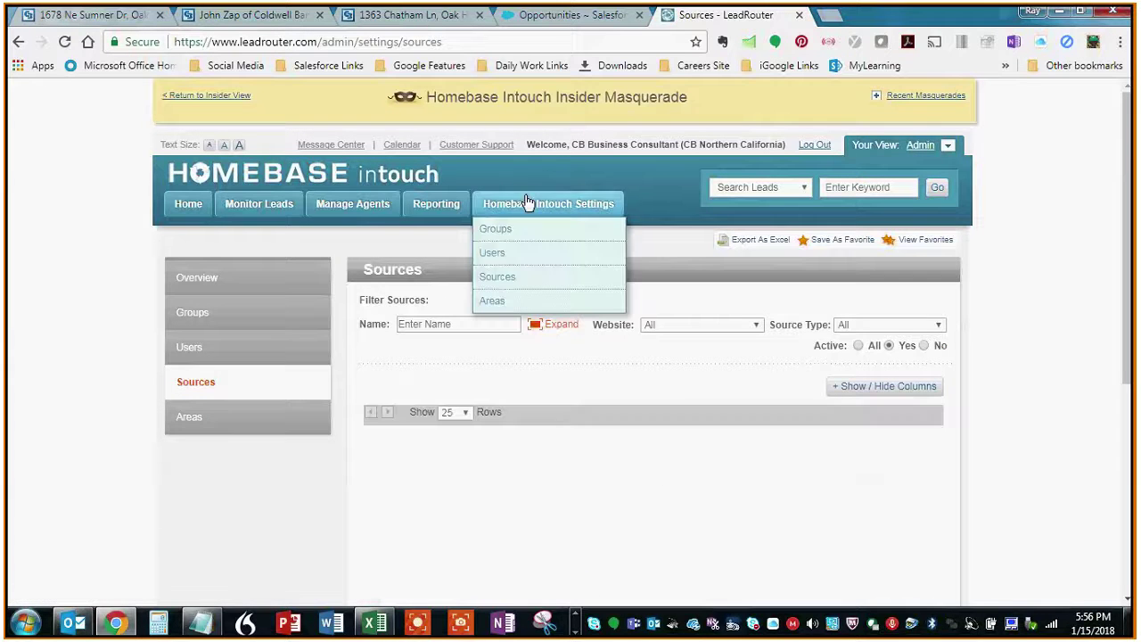
left_click(492, 254)
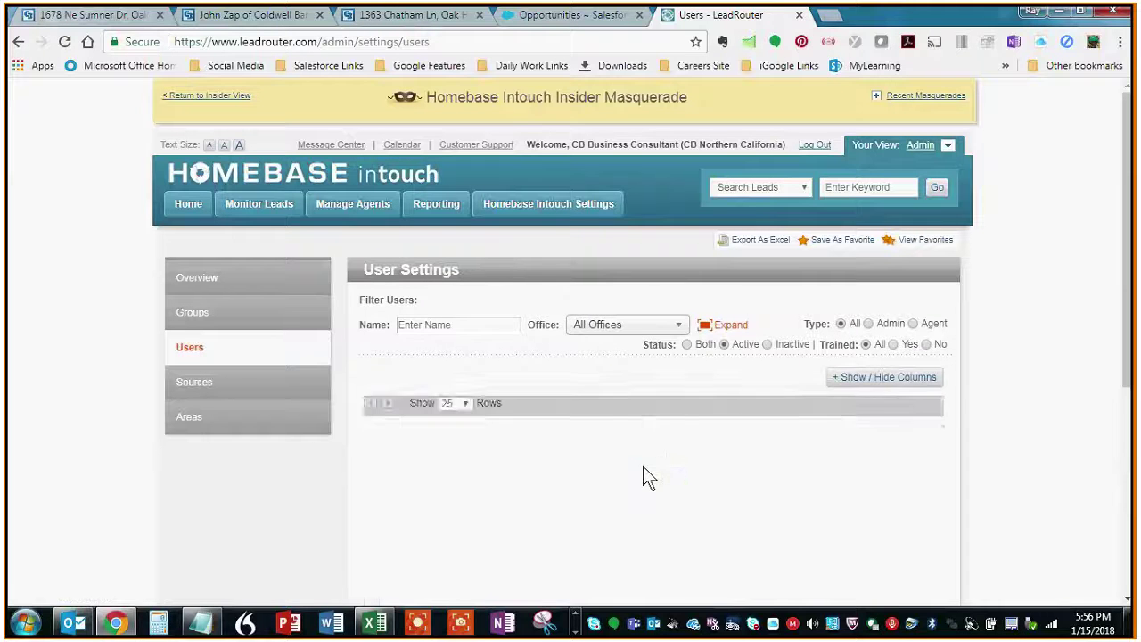
middle_click(683, 489)
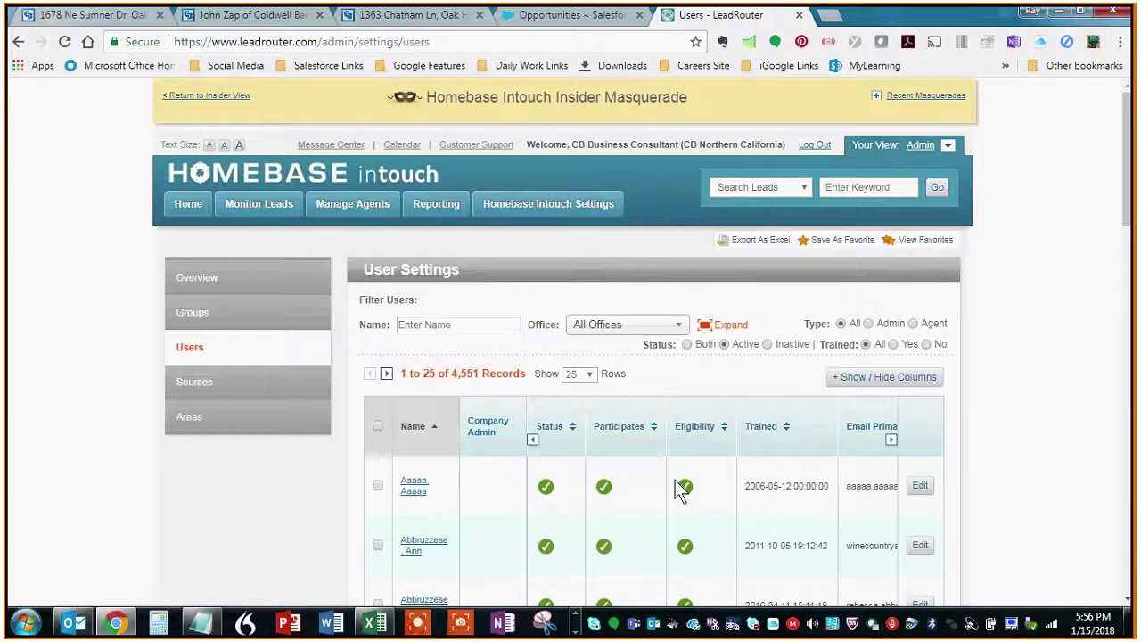
scroll(784, 502, "left", 5)
middle_click(581, 426)
left_click(672, 330)
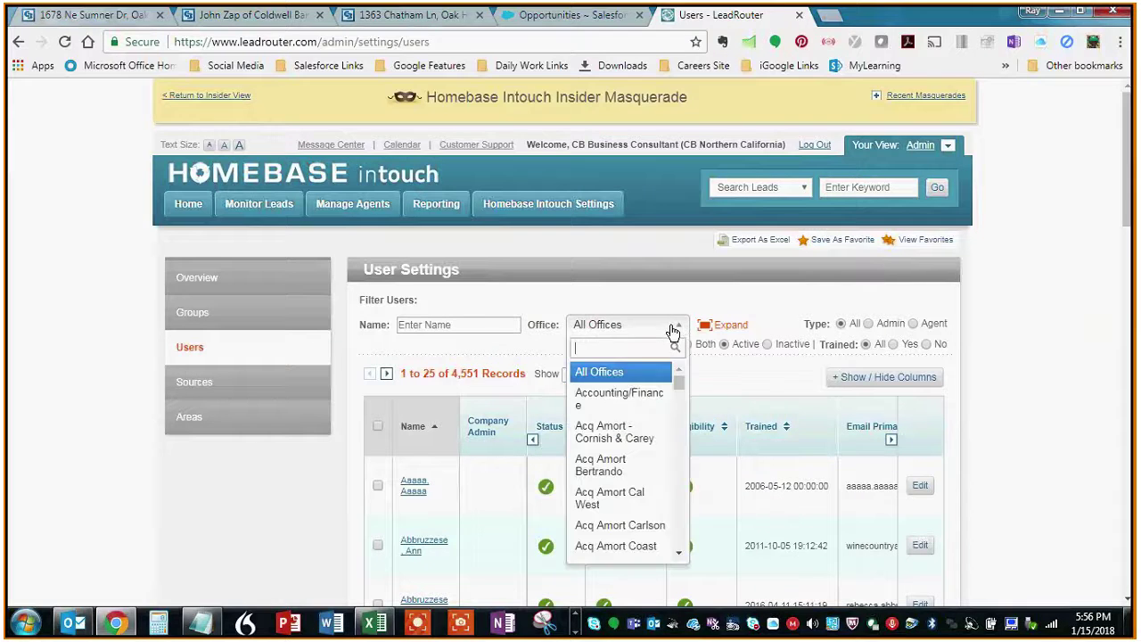
left_click_drag(679, 382, 679, 506)
scroll(677, 499, "up", 2)
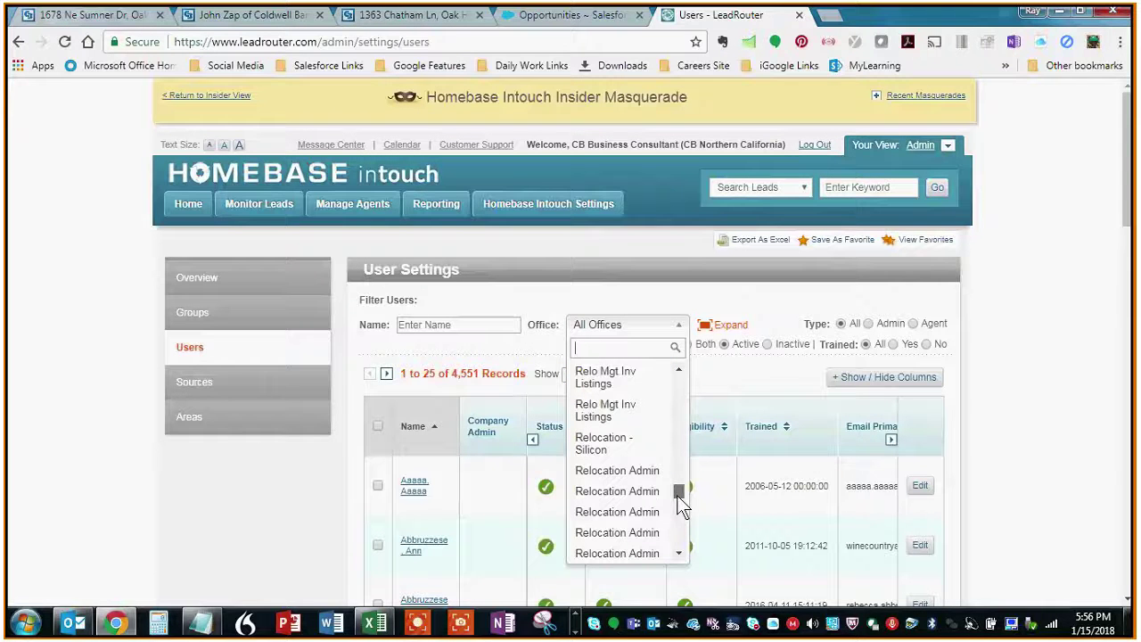
scroll(679, 503, "down", 2)
scroll(679, 504, "up", 4)
scroll(679, 503, "down", 1)
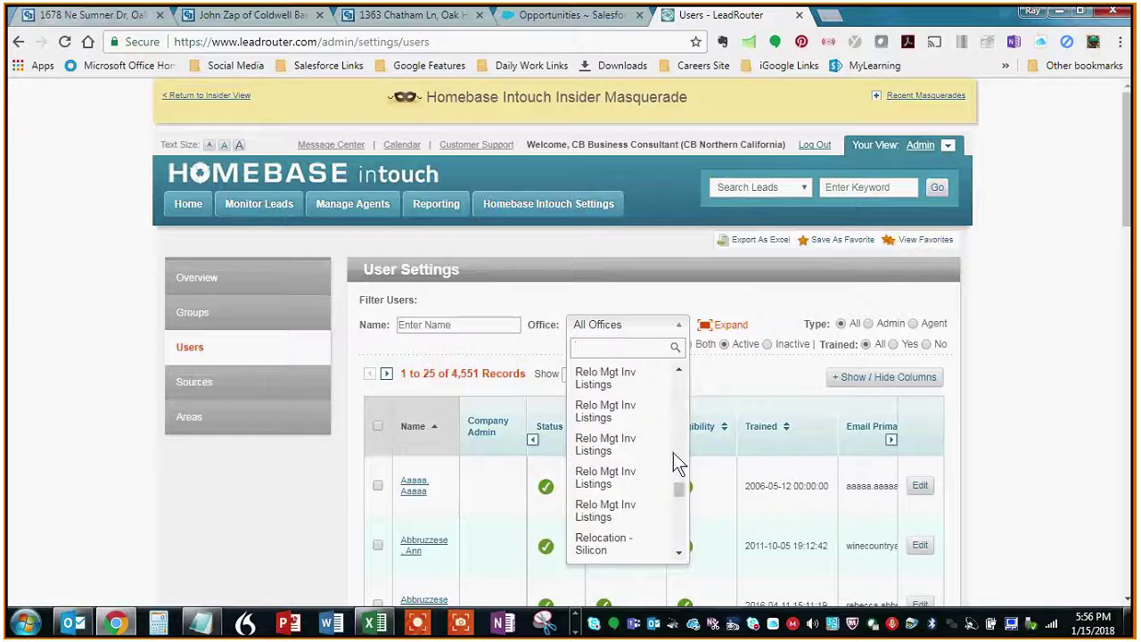
scroll(674, 445, "up", 3)
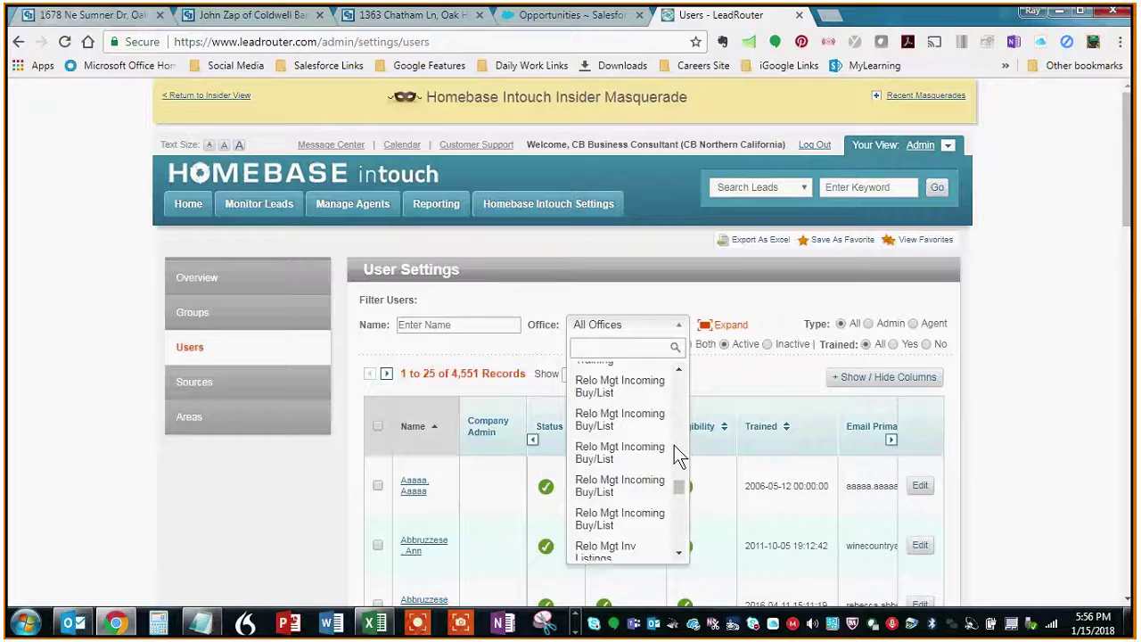
scroll(674, 444, "up", 3)
left_click(650, 386)
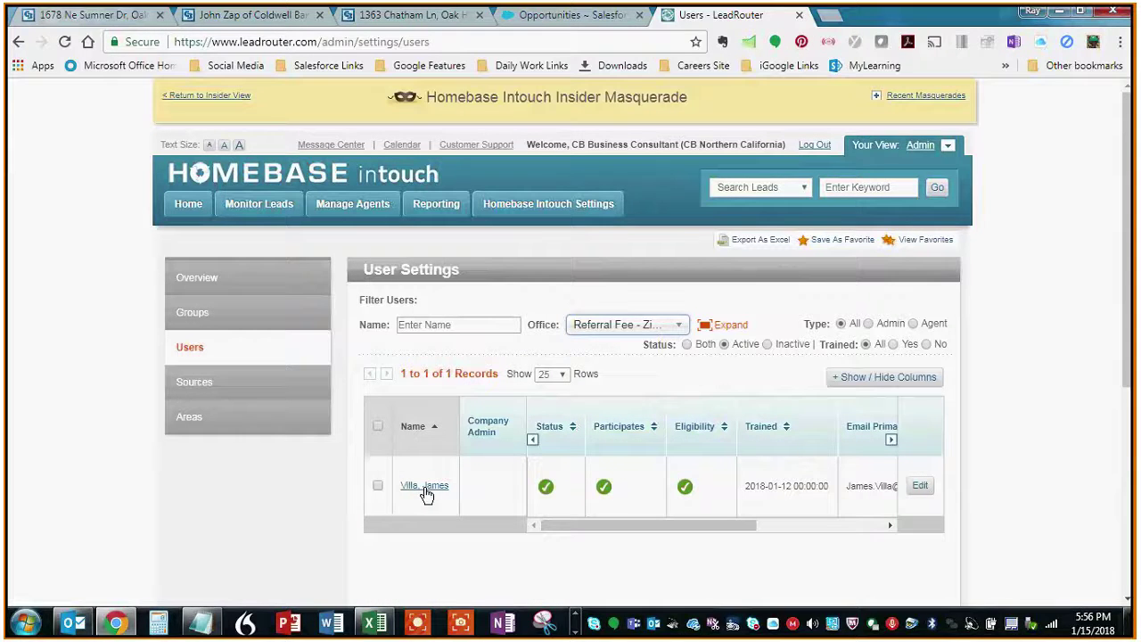
Review the listed agent's General settings and assigned areas, show all areas again, and close the agent's information.
left_click(425, 489)
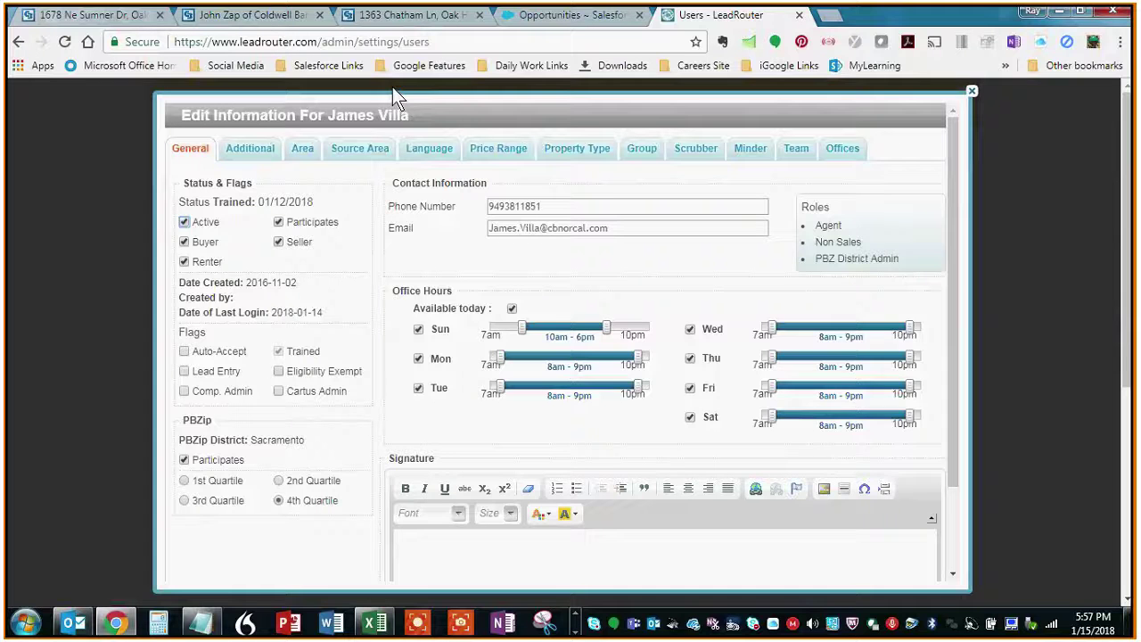
left_click(302, 148)
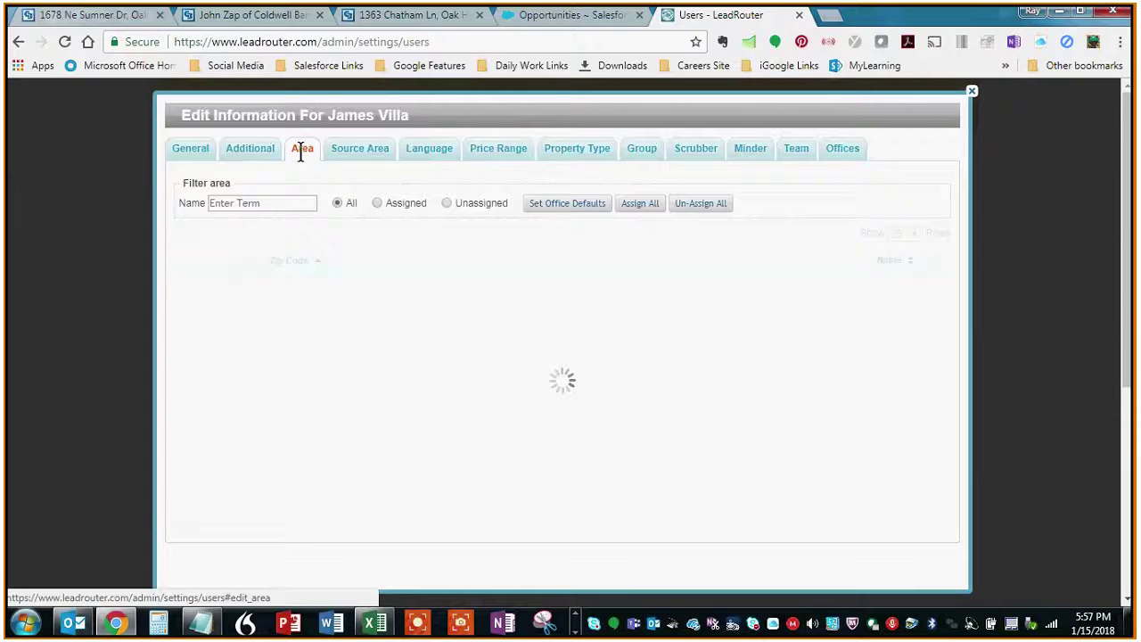
left_click(378, 204)
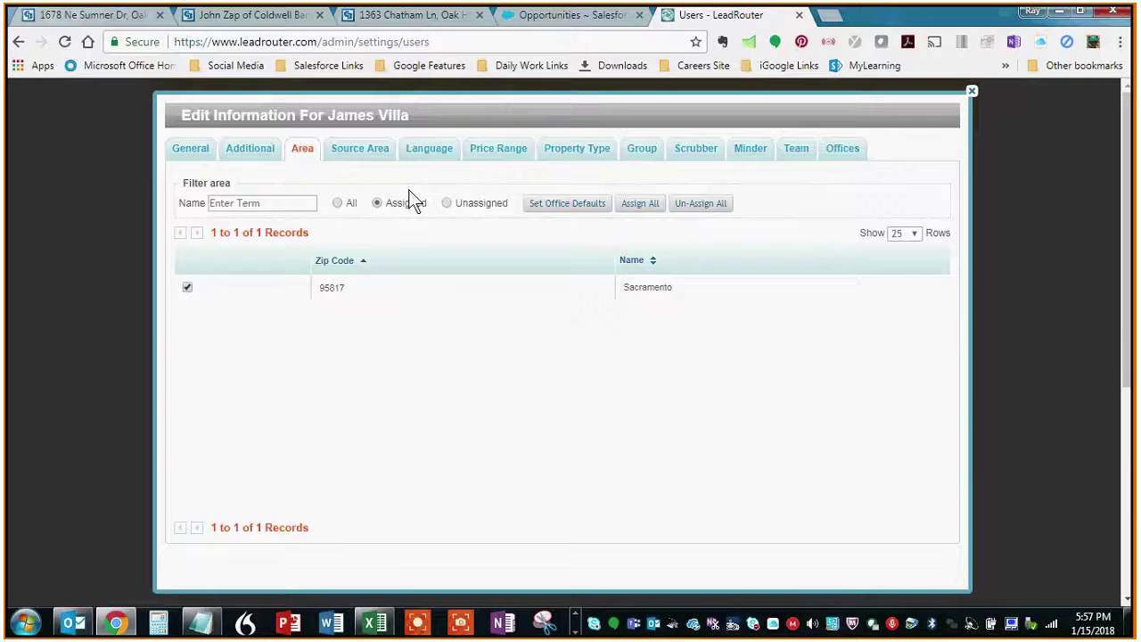
left_click(337, 203)
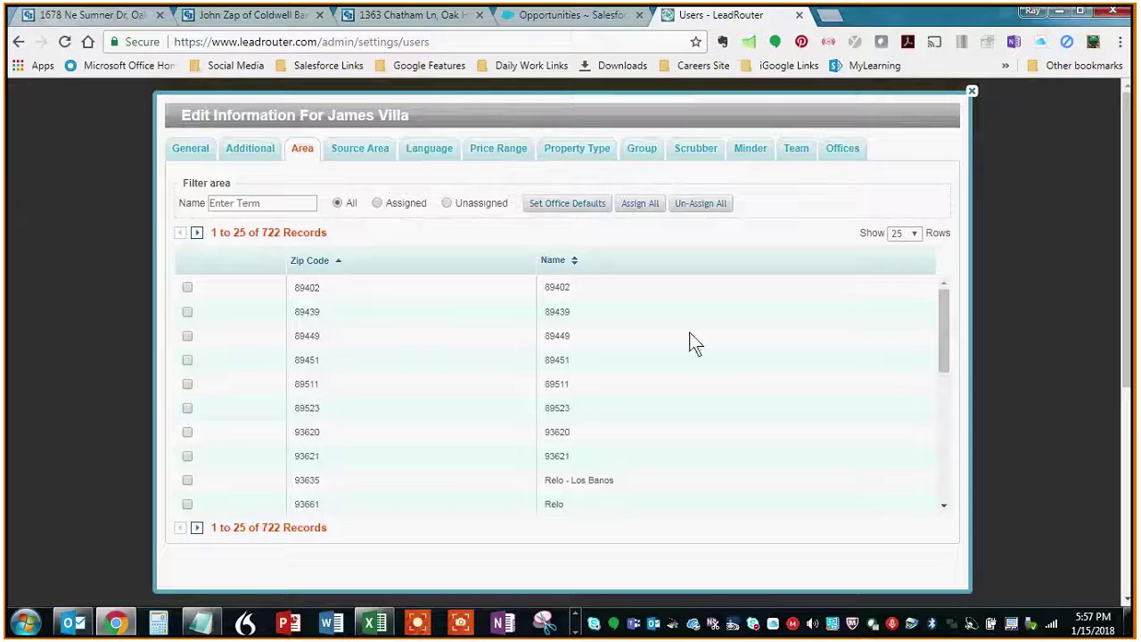
left_click(971, 91)
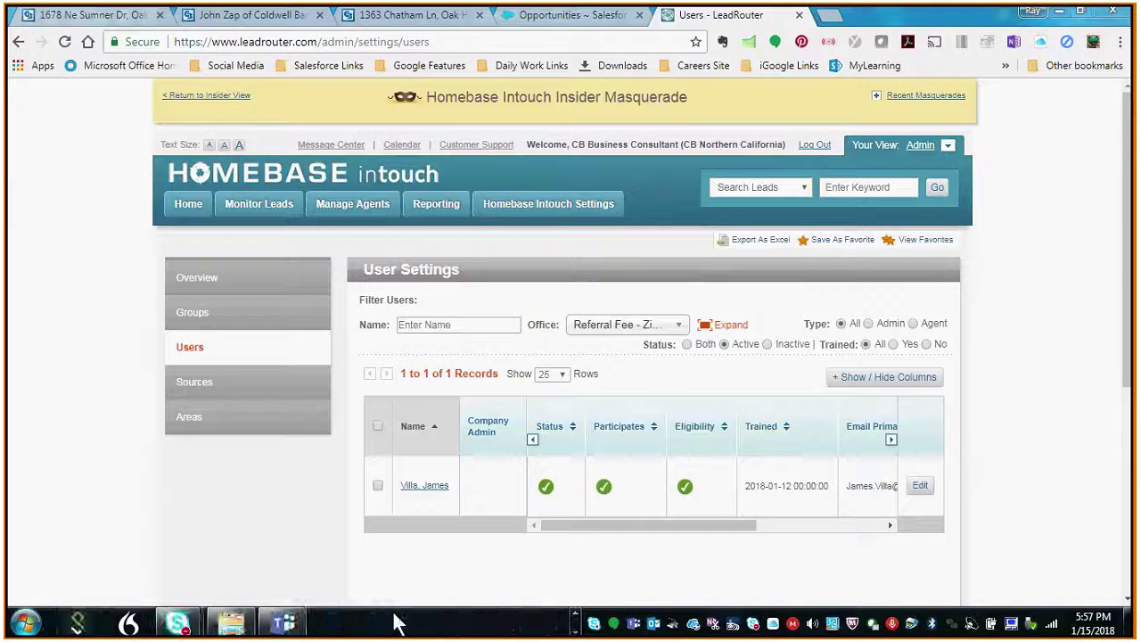
Switch to the Book1 workbook in Excel.
key("alt+Tab")
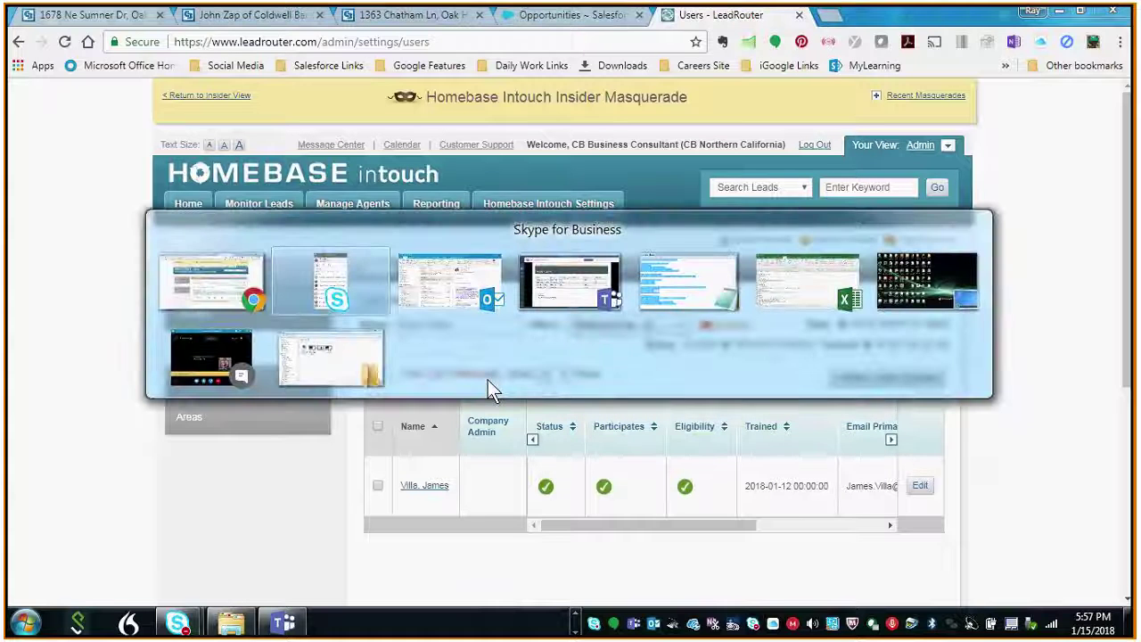
key("alt+Tab")
key("alt+Tab")
key("alt+Tab")
key("alt+Tab")
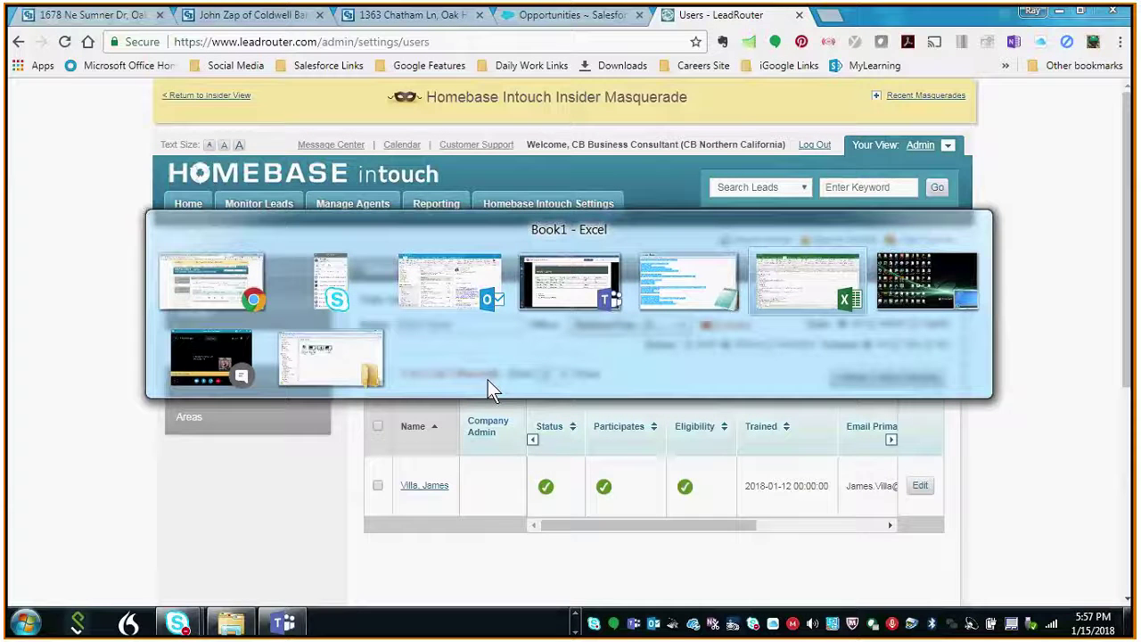